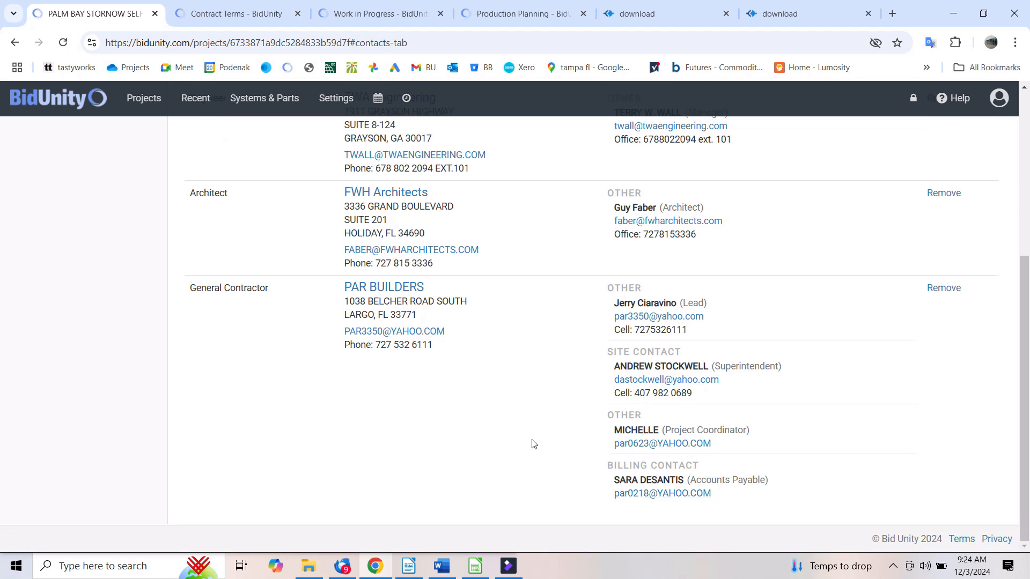
Step: Review the project's contacts and open the contract agreement for Palm Bay Stornow Self-Storage from its terms
scroll(541, 410, up, 4)
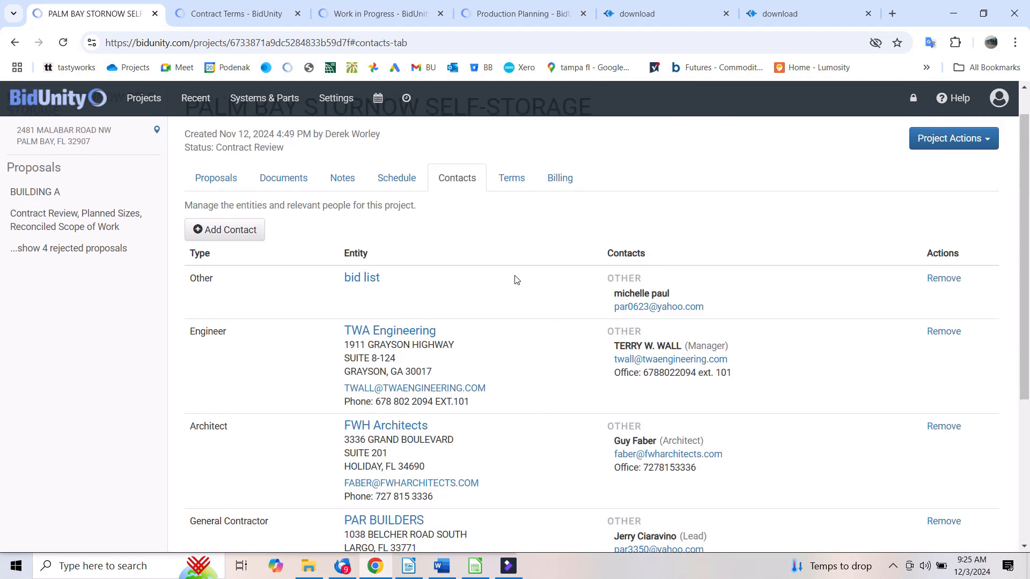
scroll(513, 280, down, 2)
scroll(514, 273, up, 3)
click(513, 216)
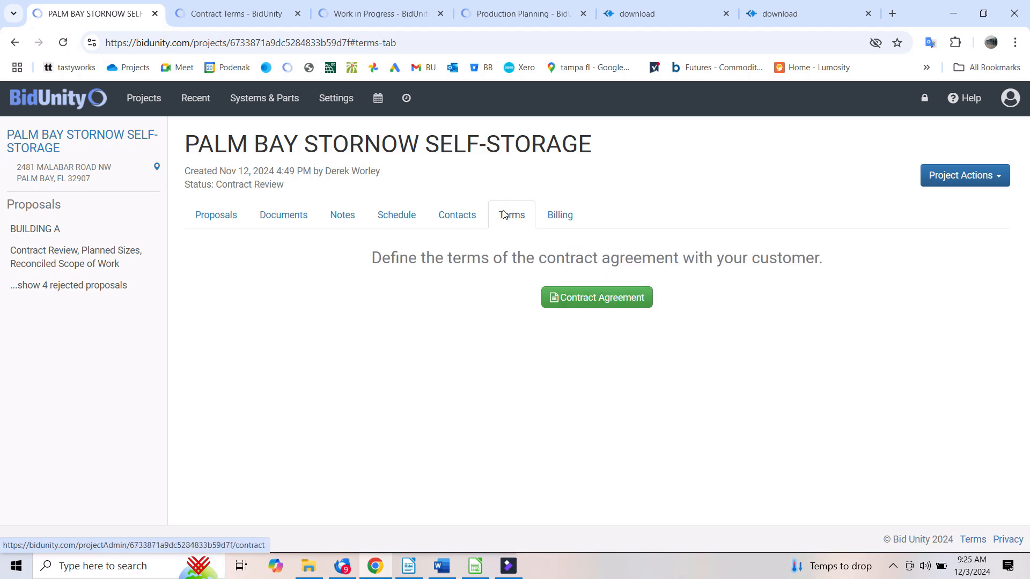
click(590, 299)
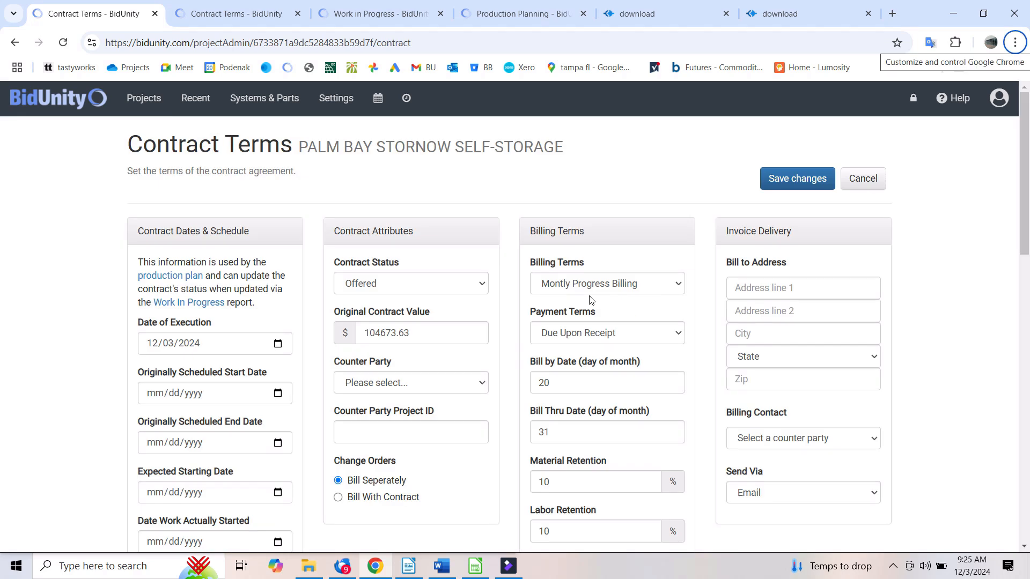
Step: Enter 03/03/2025 as the originally scheduled start date in the contract dates and schedule
scroll(309, 365, down, 2)
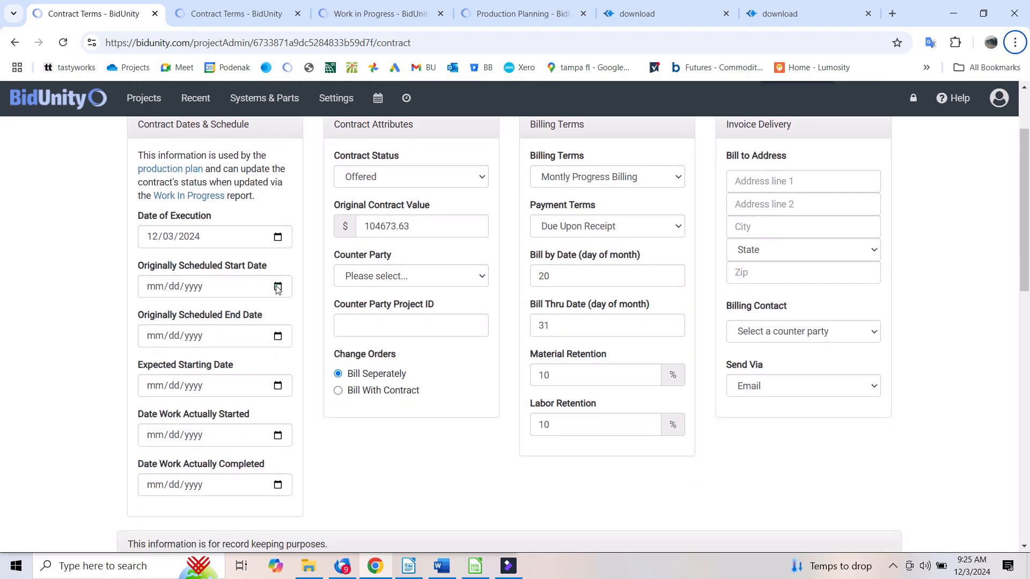
click(277, 287)
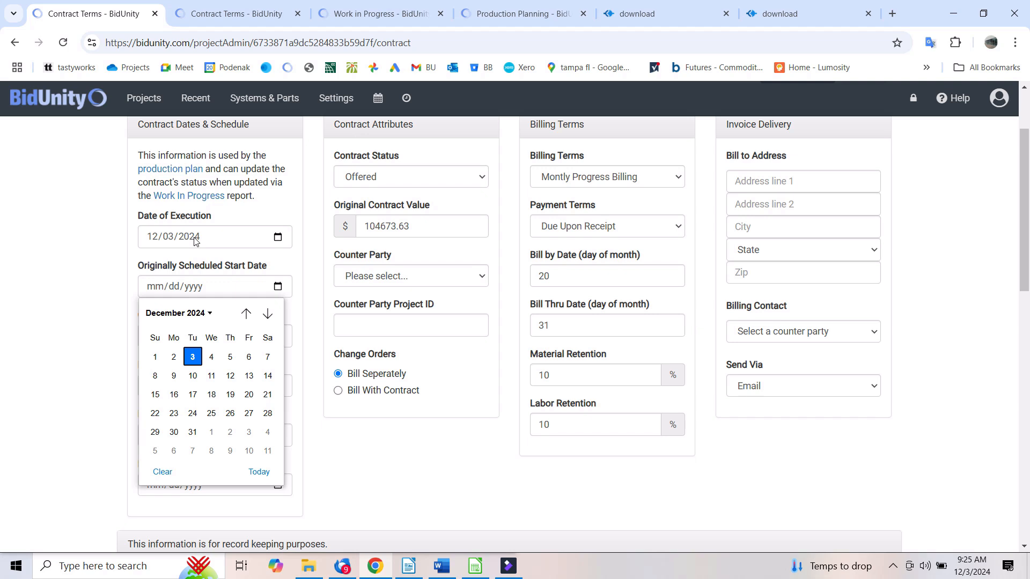
click(203, 268)
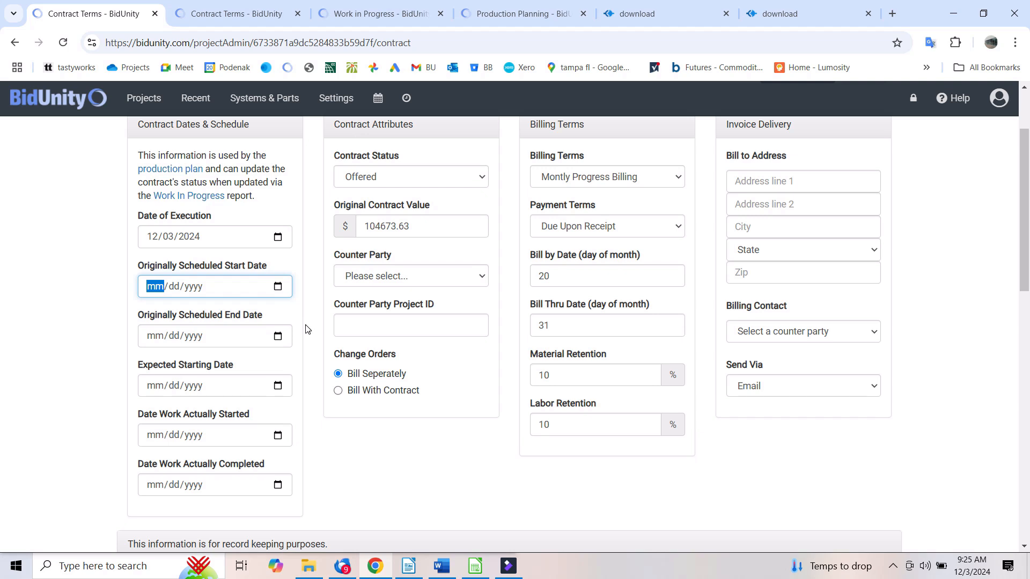
click(277, 287)
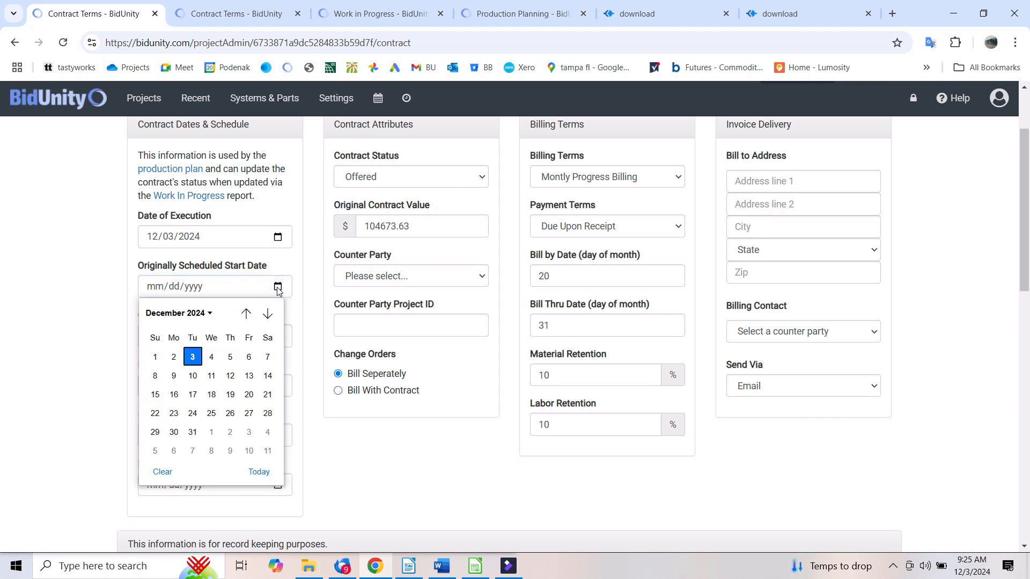
click(268, 315)
click(267, 315)
click(268, 315)
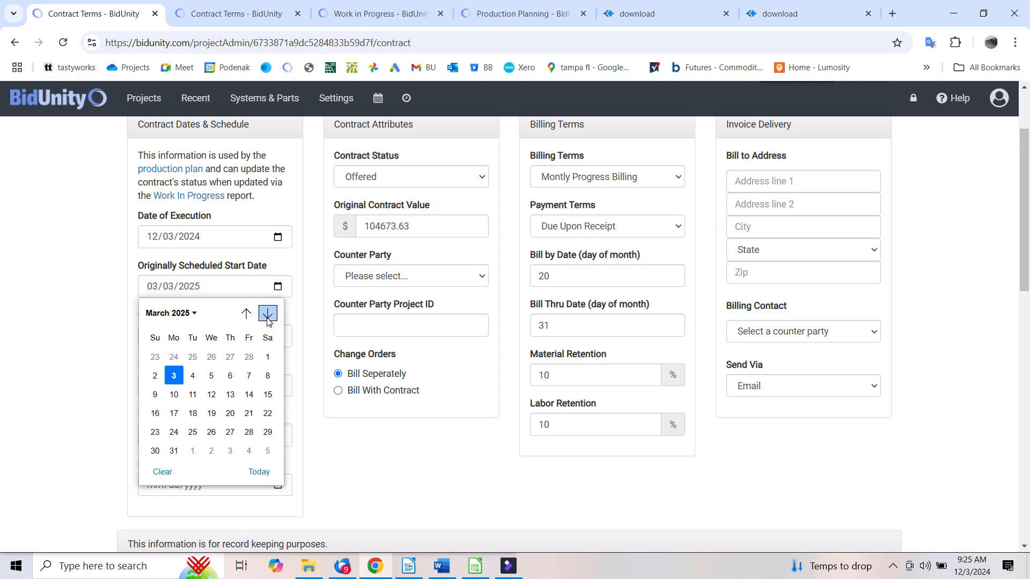
click(180, 377)
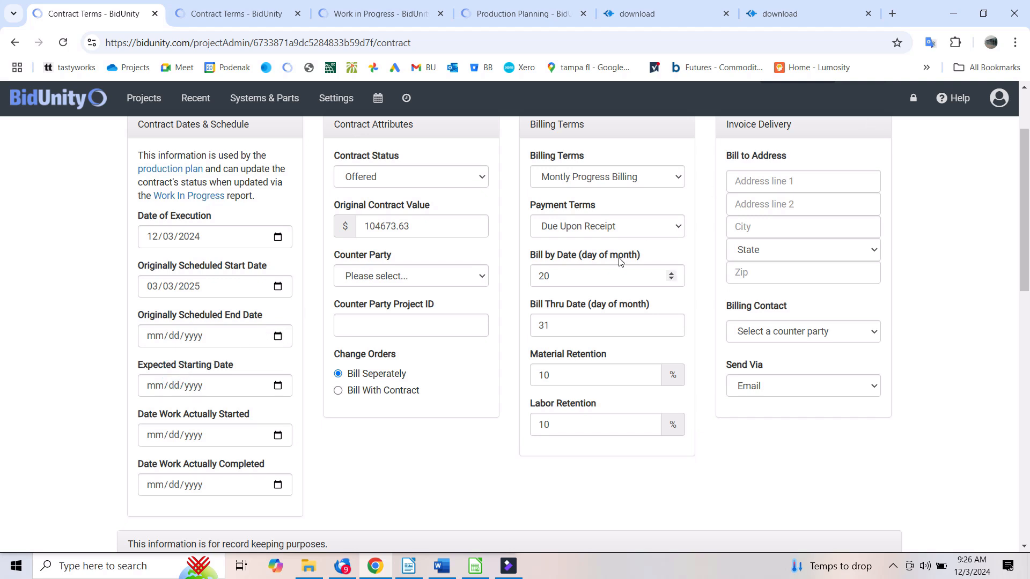
Step: Look through the job-site framing photos and the storefront elevation drawings of the project
key(F10)
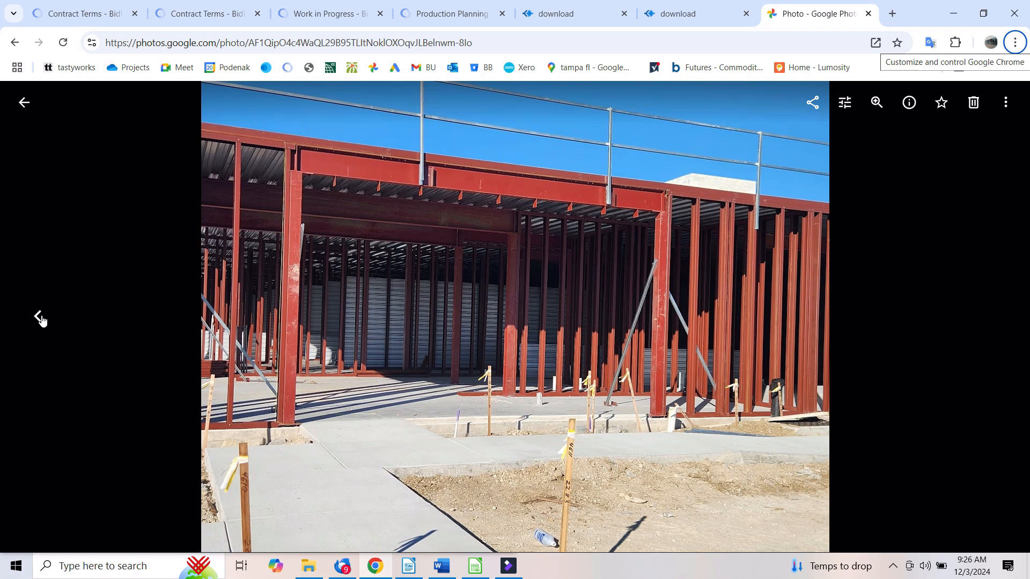
click(39, 317)
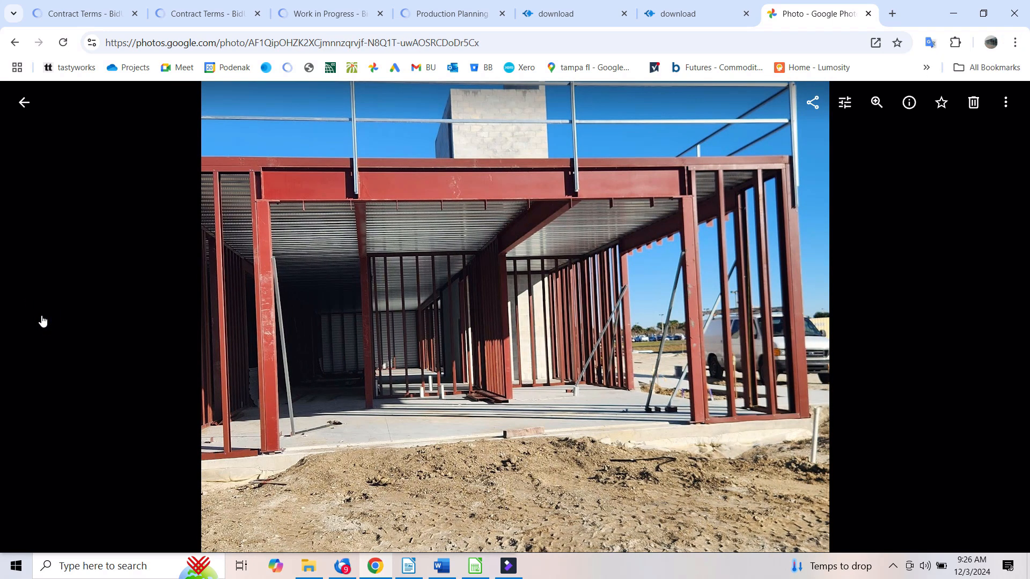
key(F10)
click(558, 13)
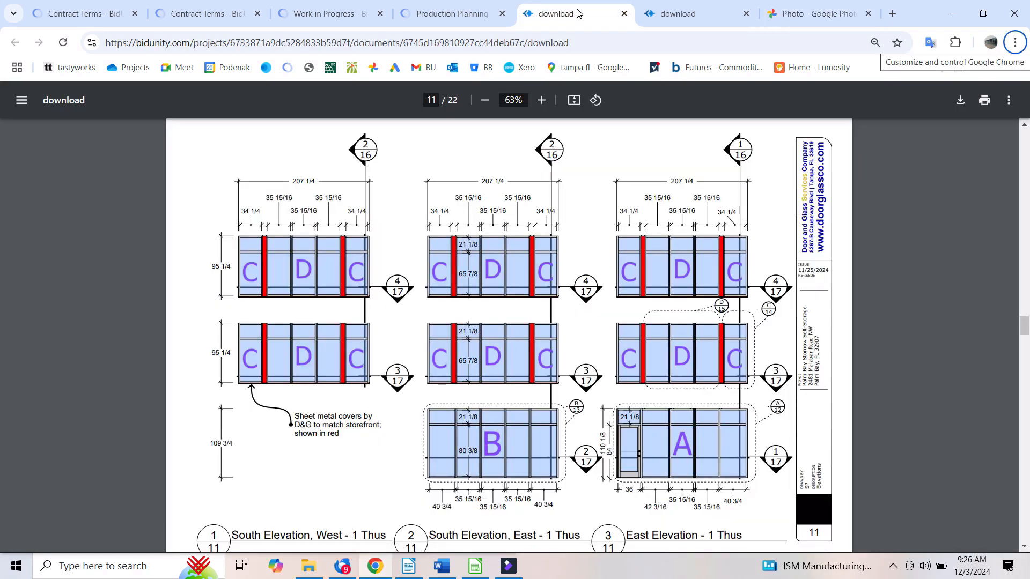
Step: Return to the other open contract terms form and set its originally scheduled start date to 03/03/2025
key(ctrl+2)
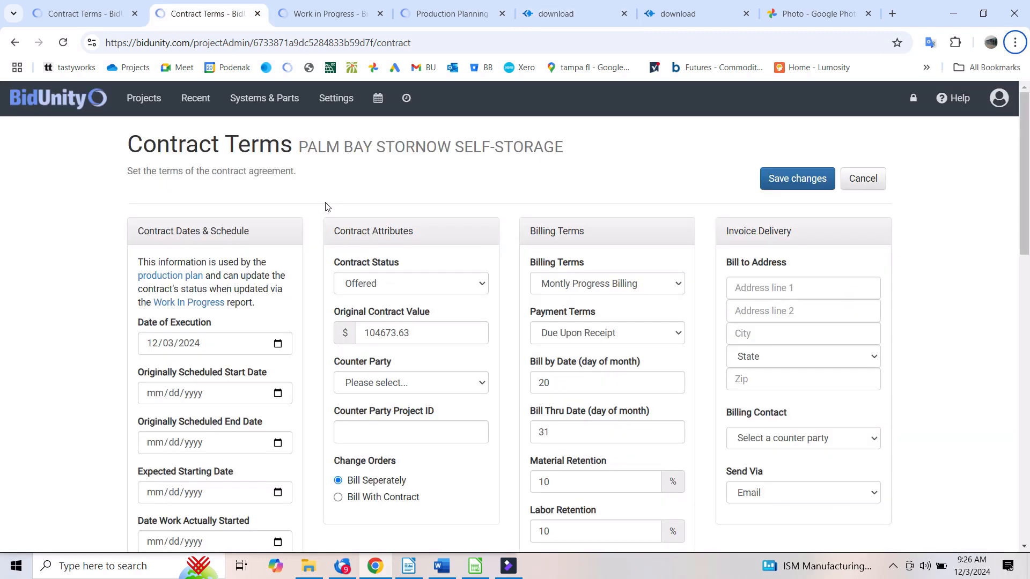
click(278, 393)
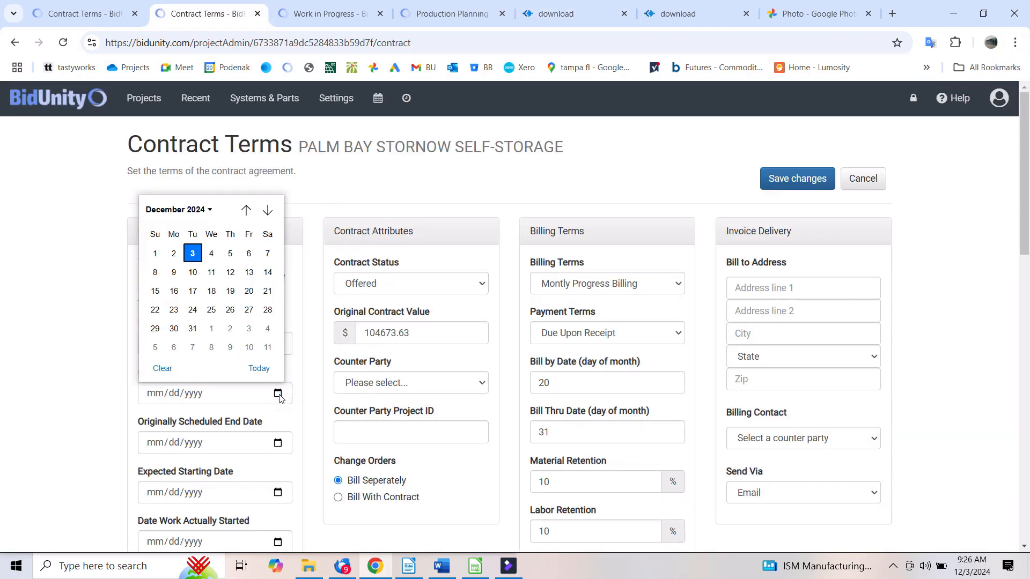
click(267, 210)
click(268, 210)
click(268, 210)
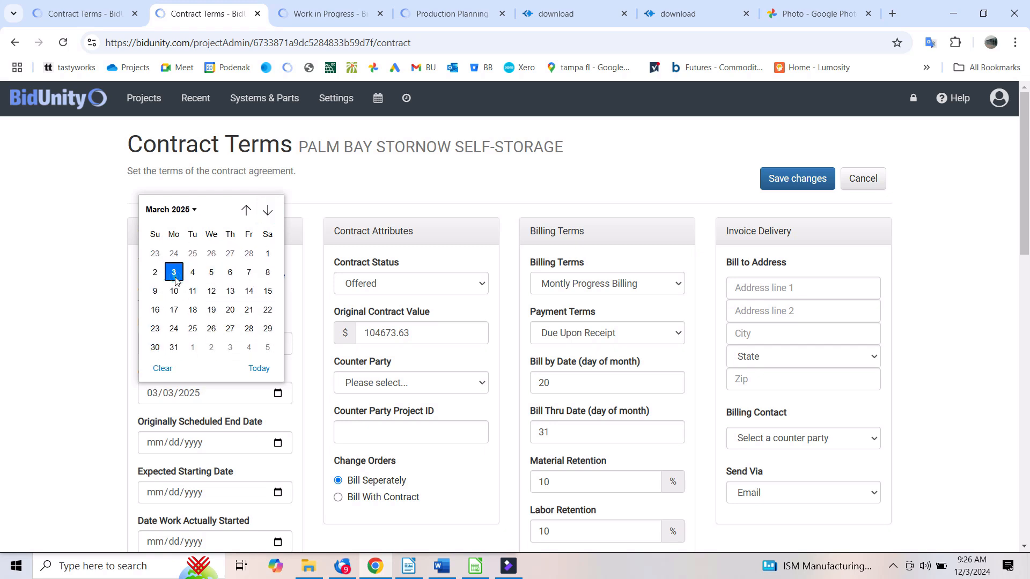
click(173, 273)
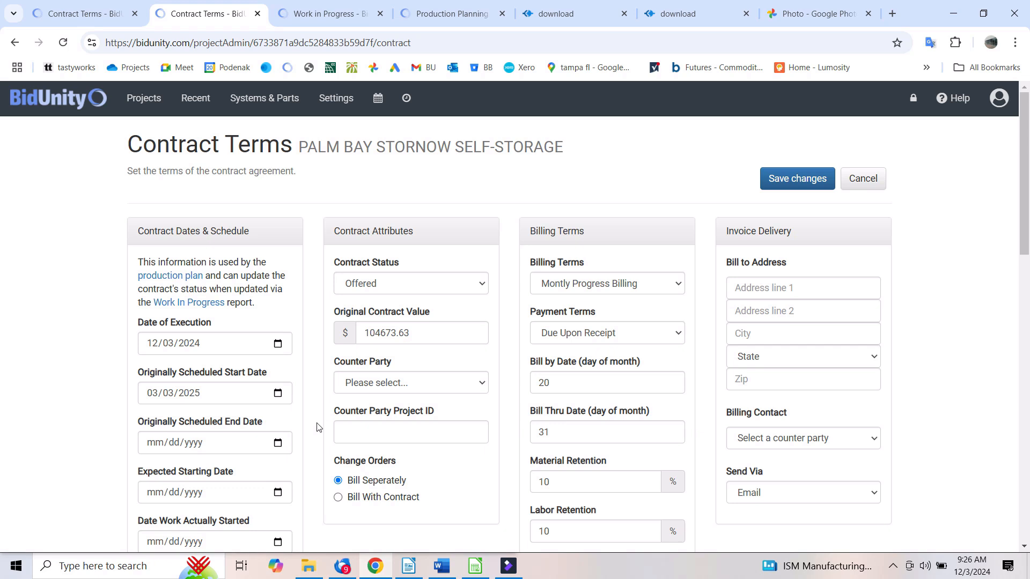
Step: Set the contract's expected starting date to 03/03/2025
scroll(317, 428, down, 2)
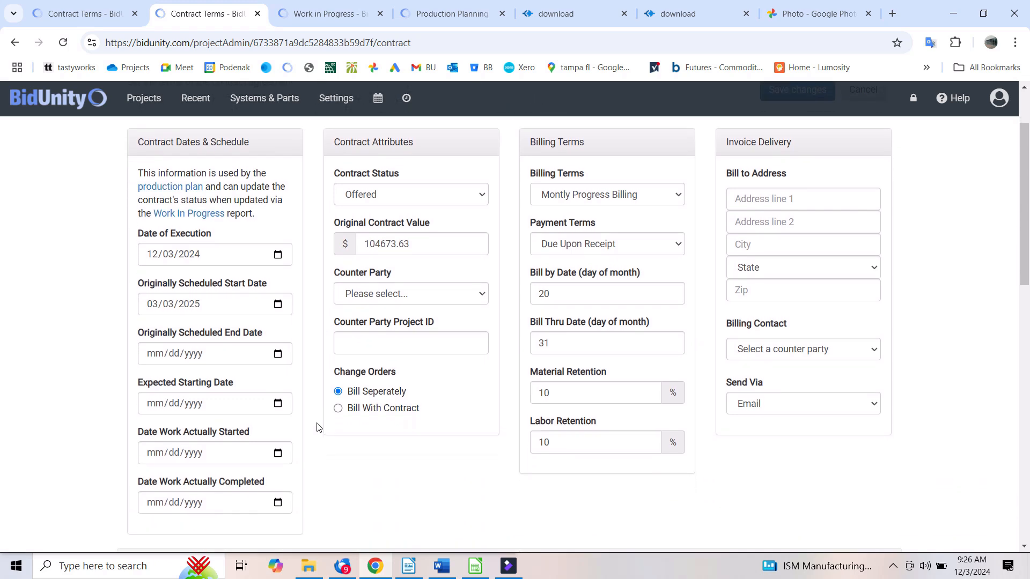
click(278, 394)
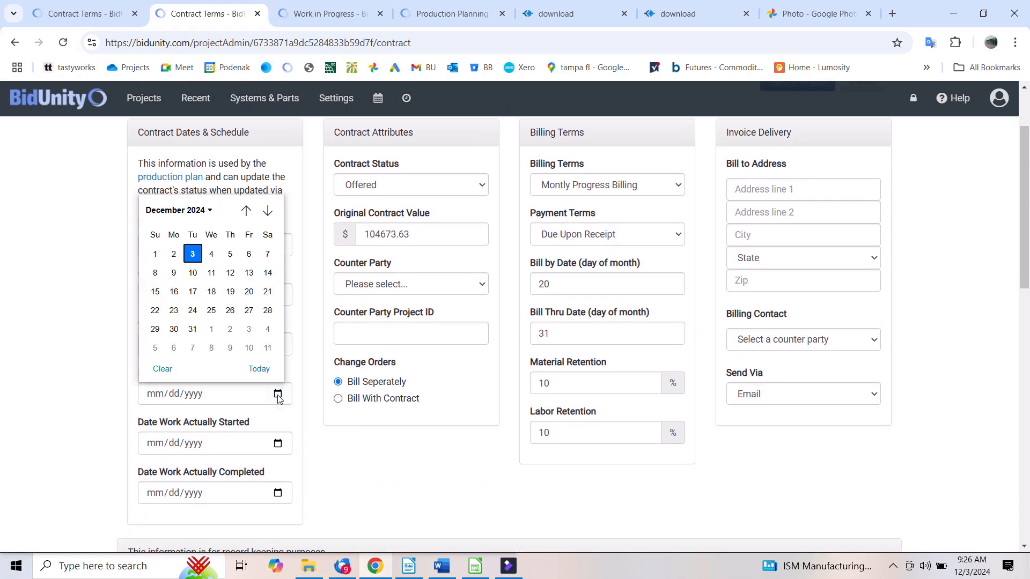
click(267, 211)
click(267, 211)
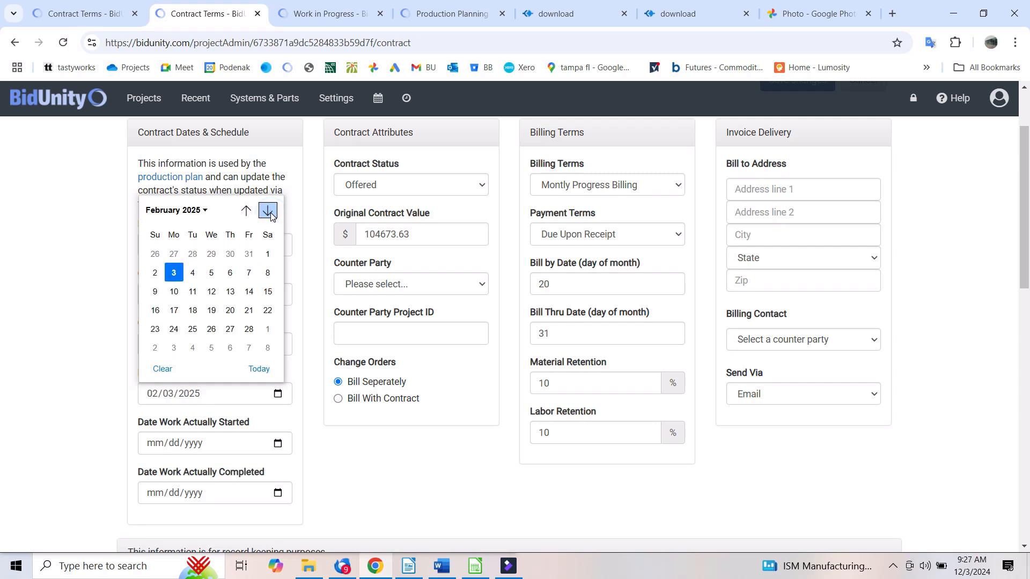
click(269, 213)
click(176, 273)
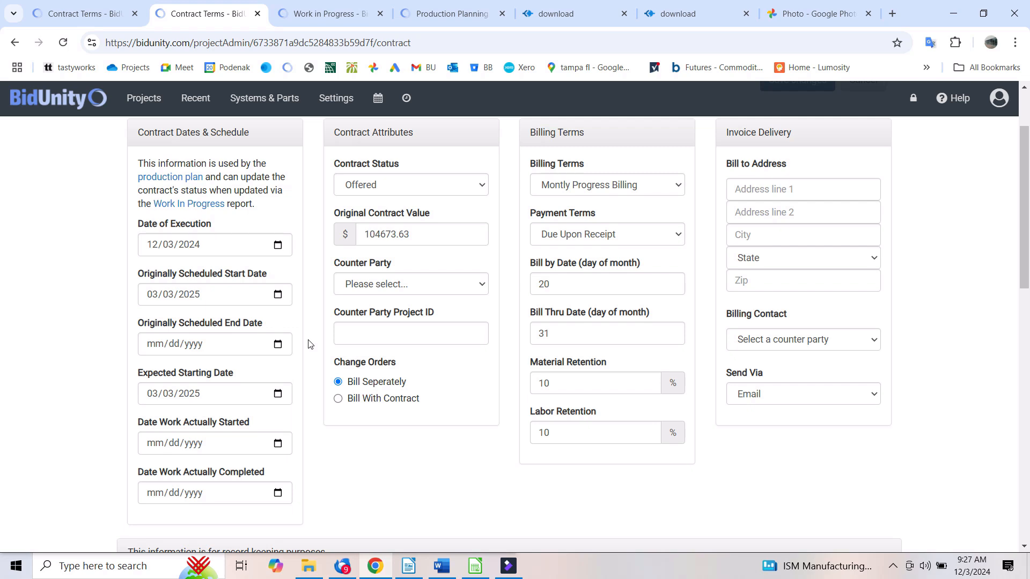
Step: Set the contract's originally scheduled end date to 03/21/2025
click(277, 345)
click(266, 372)
click(266, 373)
click(267, 372)
click(267, 372)
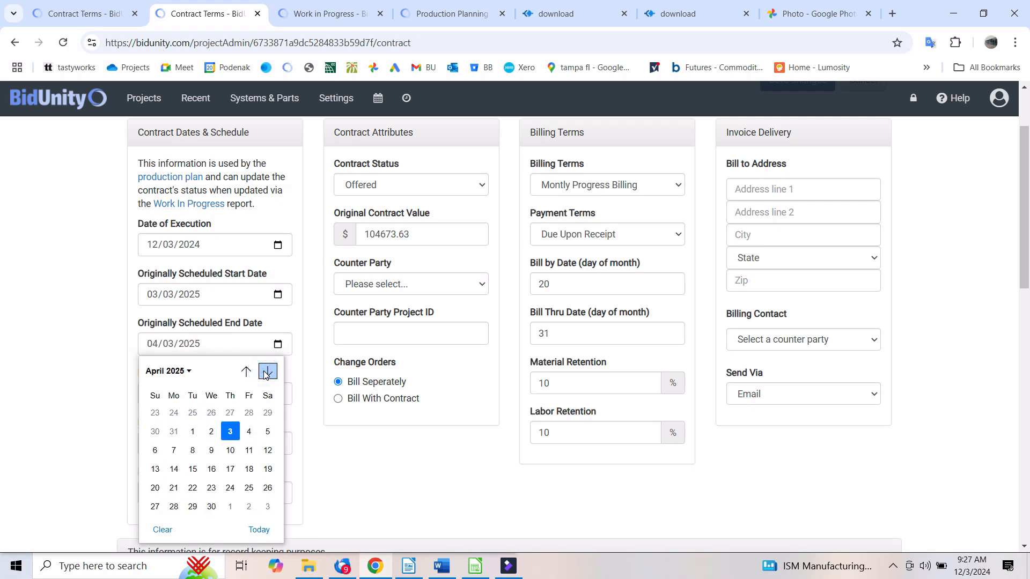
click(245, 371)
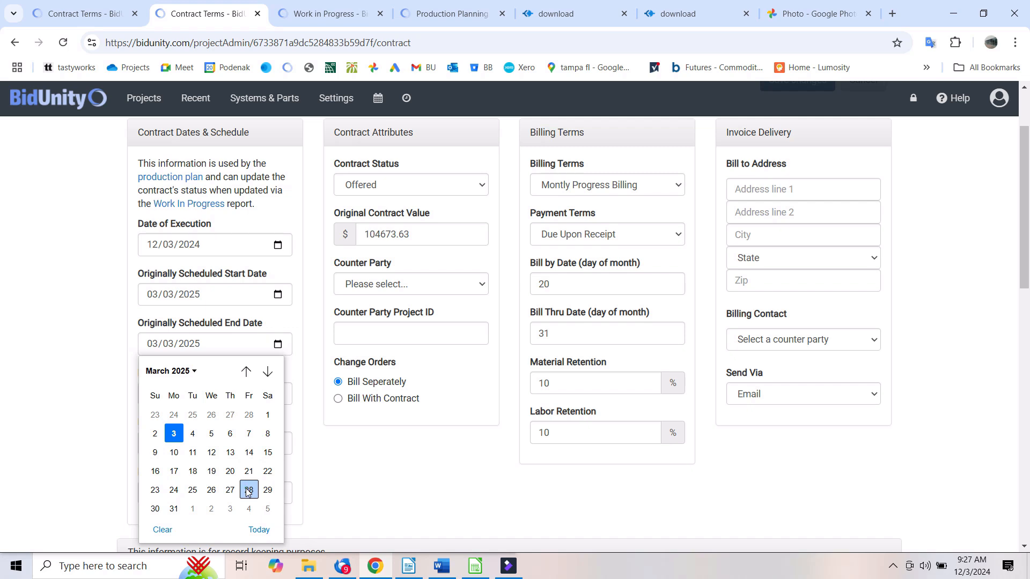
click(249, 490)
click(279, 347)
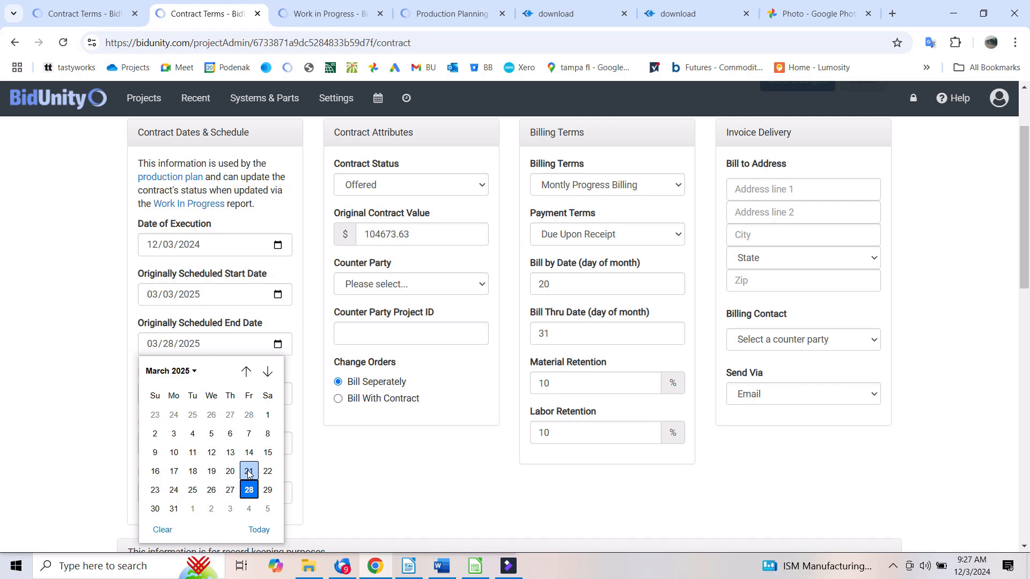
click(249, 472)
click(314, 365)
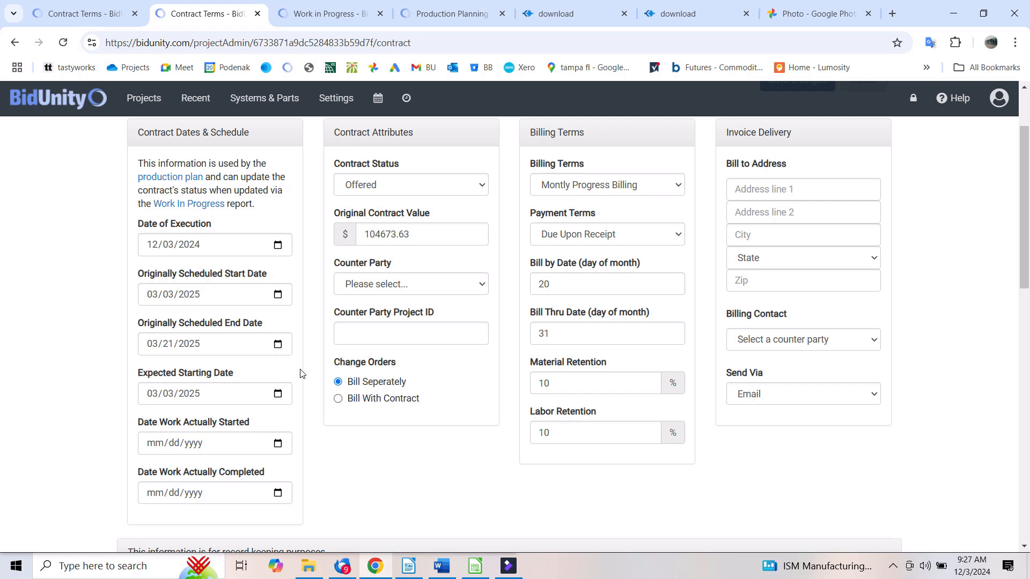
Step: Set the contract status to Accepted in the contract attributes
scroll(301, 374, down, 1)
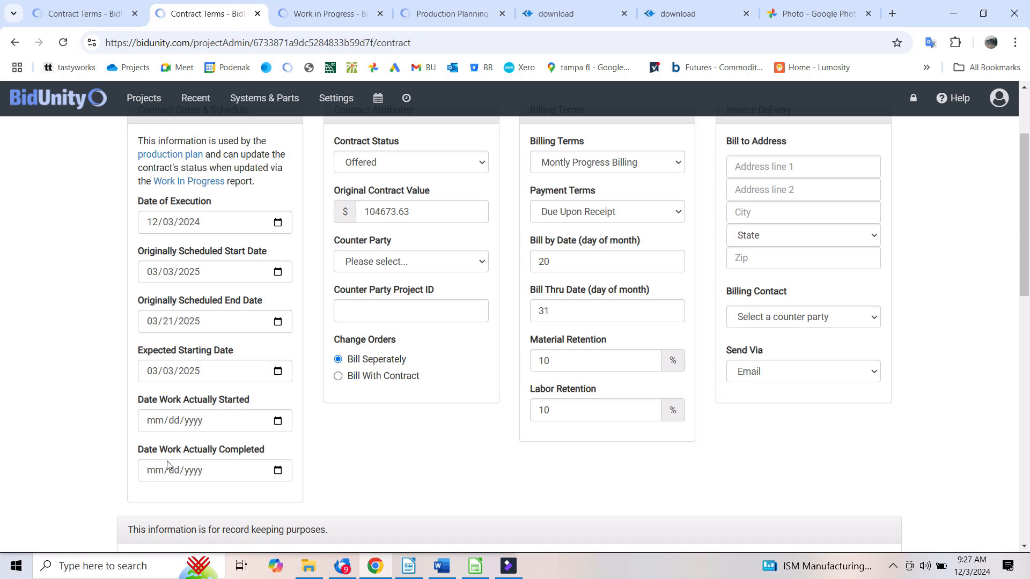
scroll(352, 453, up, 1)
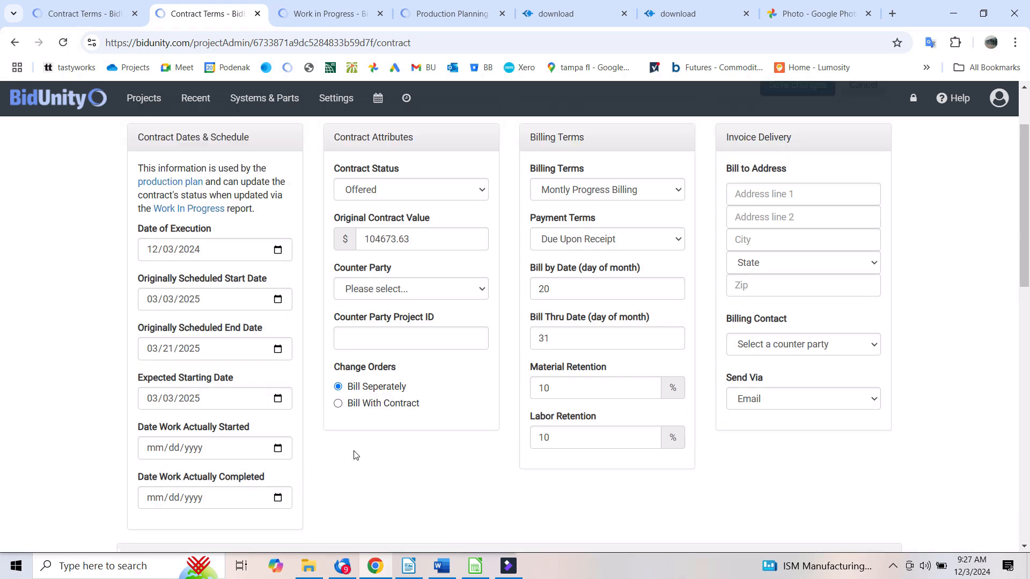
click(412, 228)
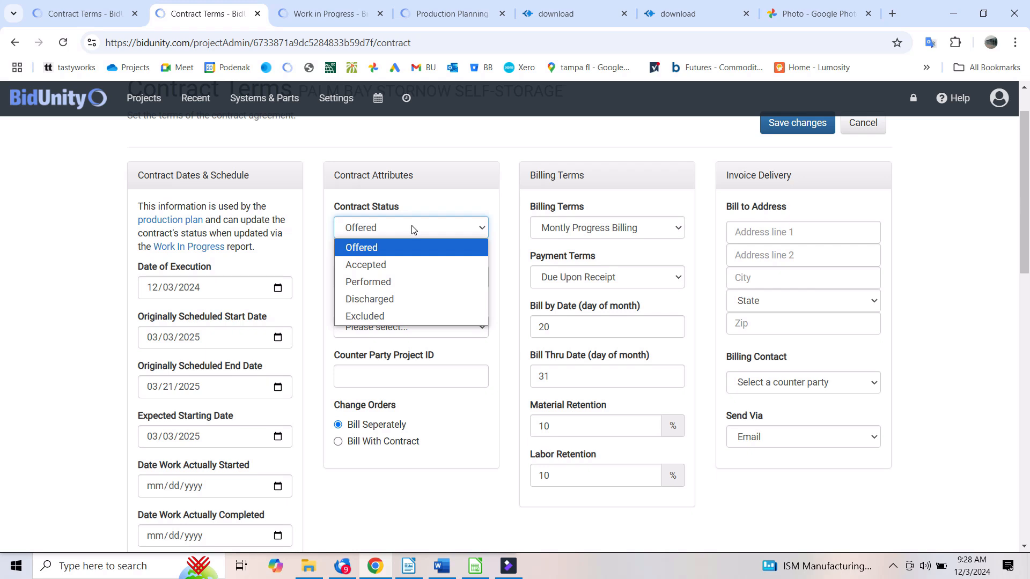
click(413, 265)
Step: Set the original contract value to 104673.00
click(423, 281)
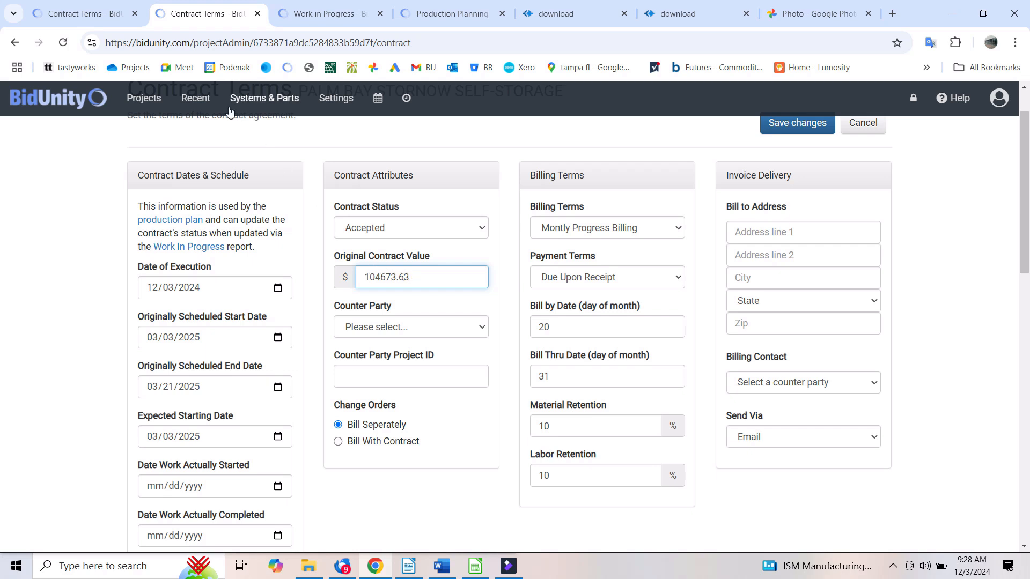
key(F10)
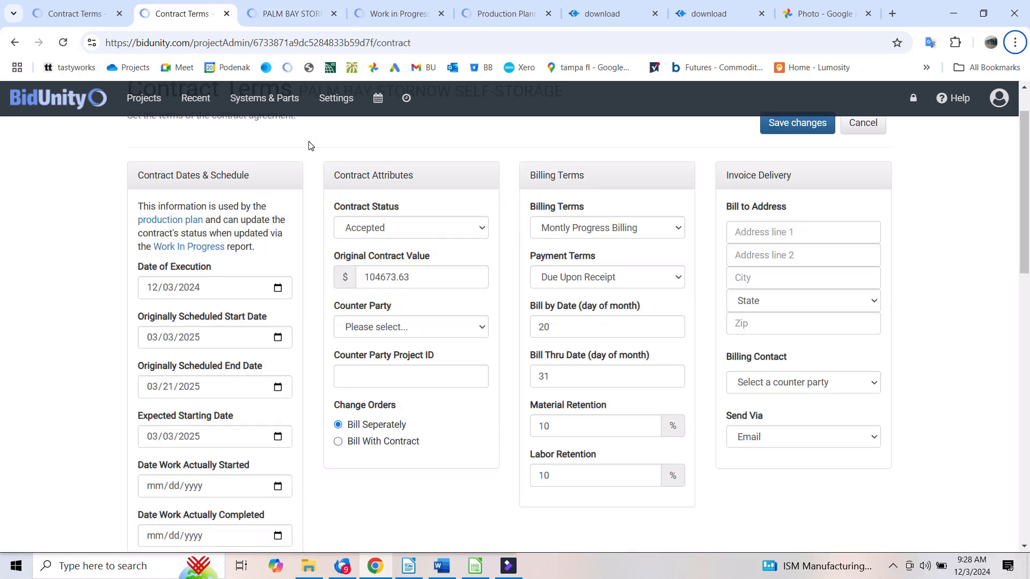
click(423, 279)
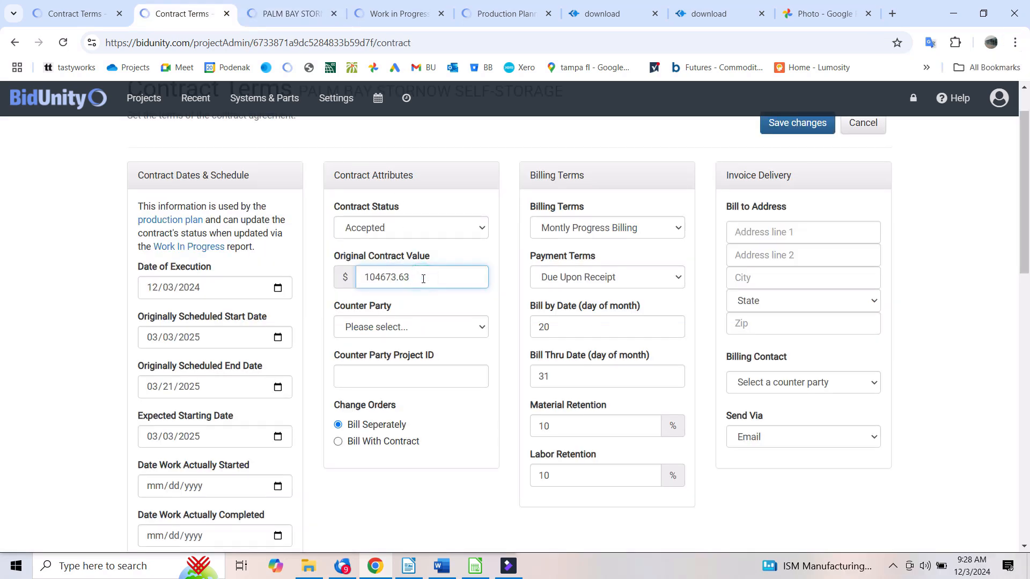
key(BackSpace)
key(BackSpace)
text(00)
Step: Select PAR BUILDERS as the counter party, leave its project ID blank, and set change orders to Bill With Contract
click(474, 328)
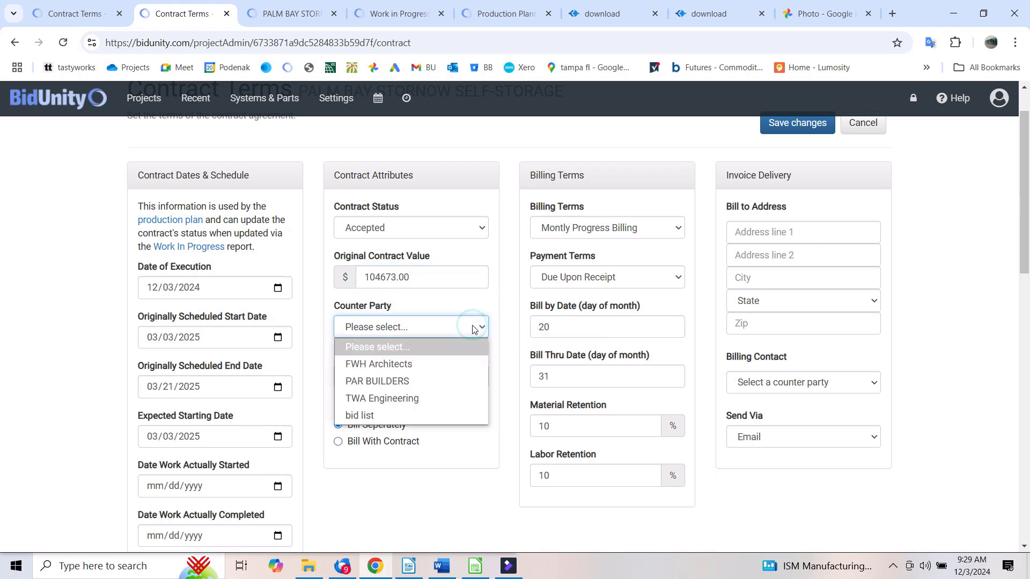
click(389, 381)
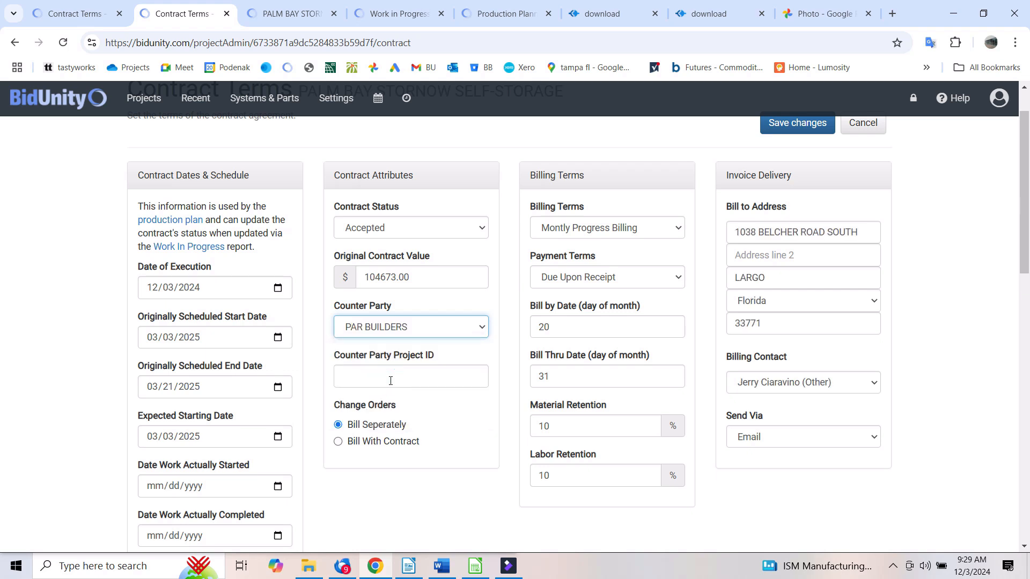
click(376, 379)
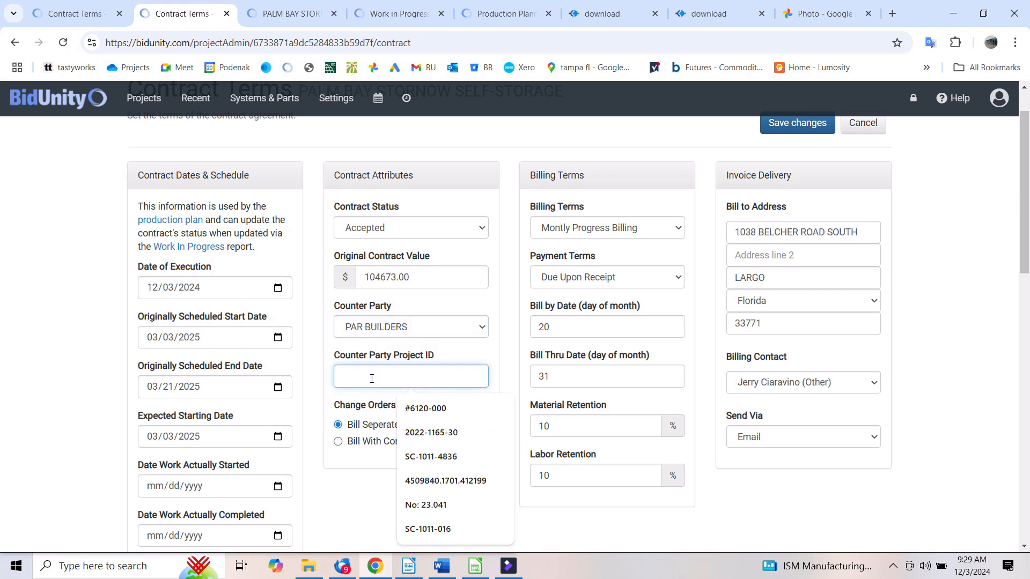
click(504, 368)
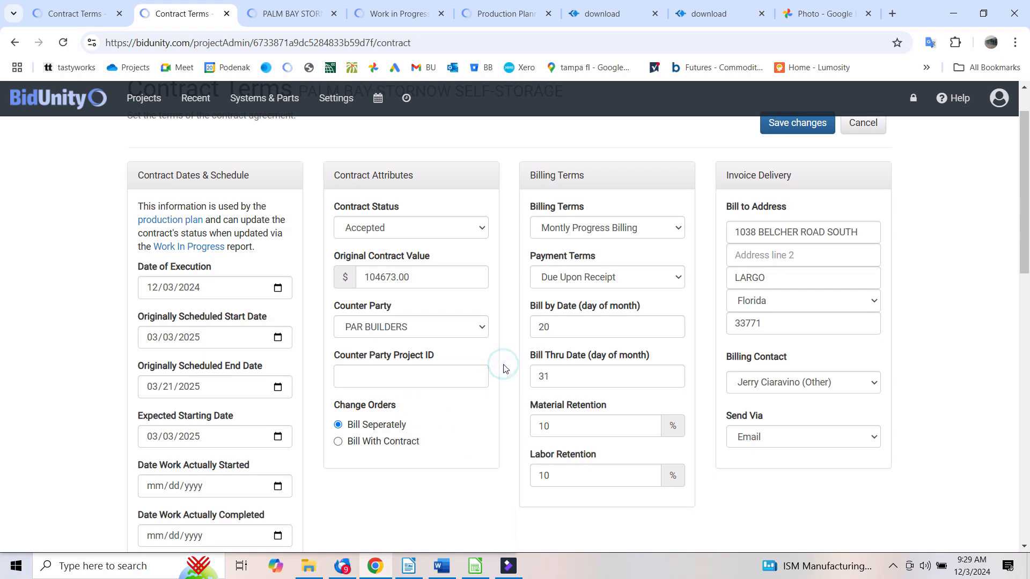
click(338, 442)
Step: Keep the billing terms as Montly Progress Billing and set the payment terms to Paid When Paid
click(591, 230)
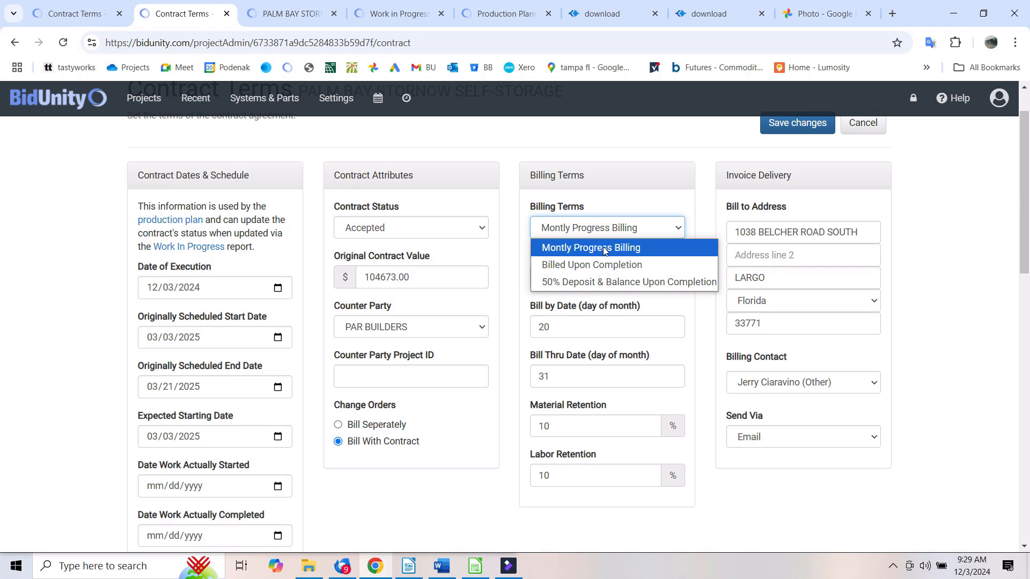
click(642, 248)
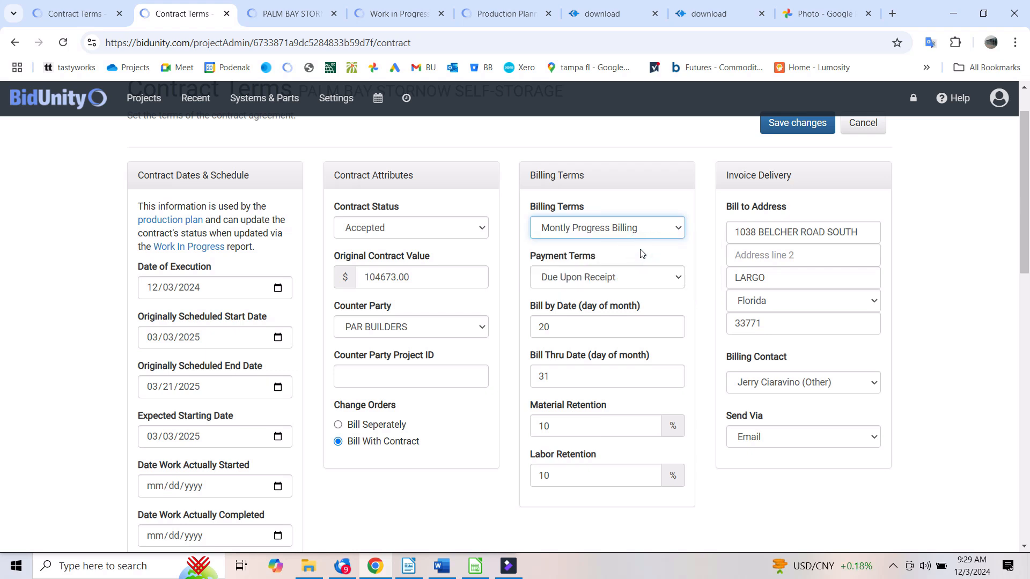
click(668, 282)
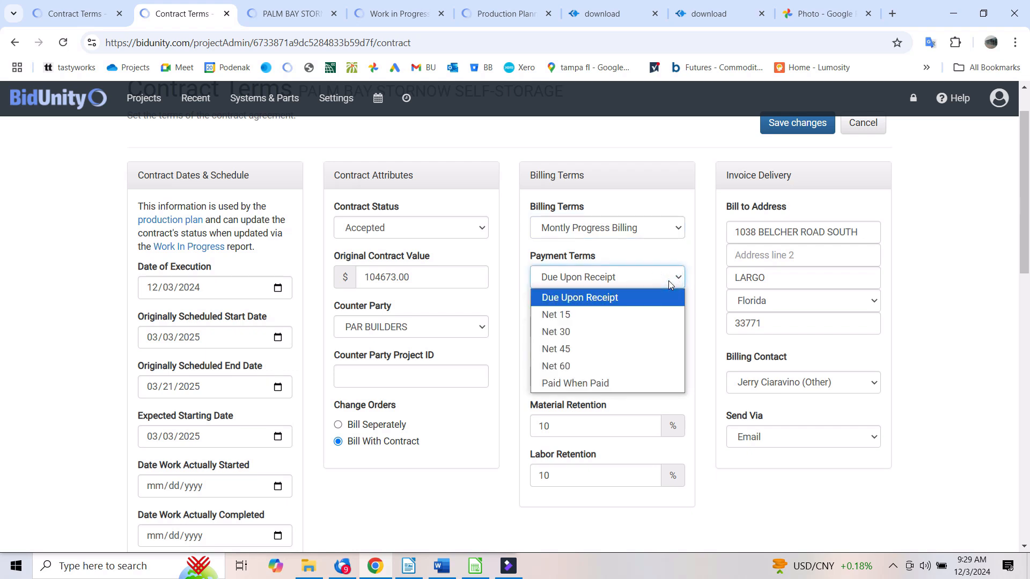
click(582, 384)
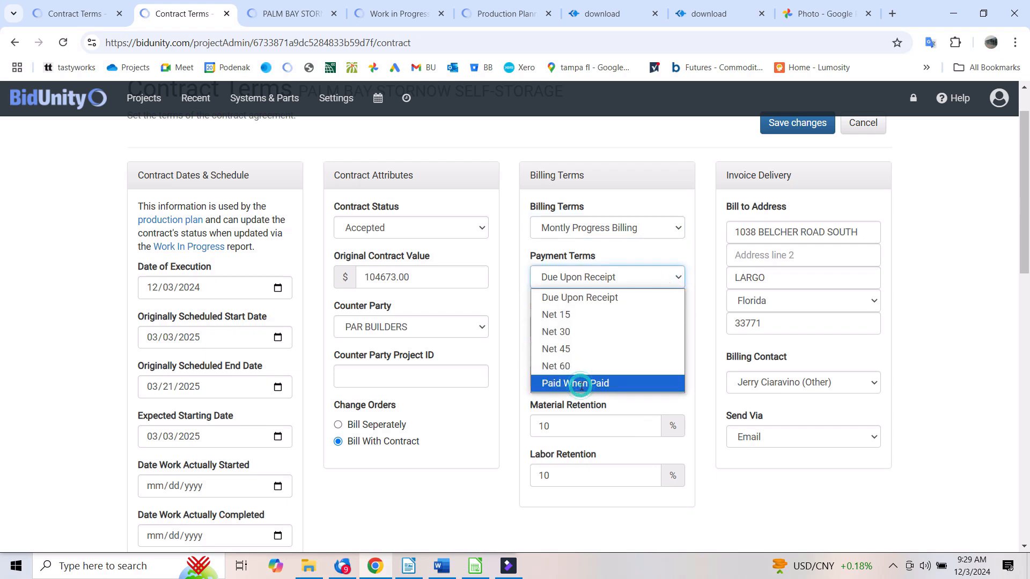
Step: Set both the bill-by and bill-thru days of the month to 25, keeping material and labor retention at 10%
double_click(566, 321)
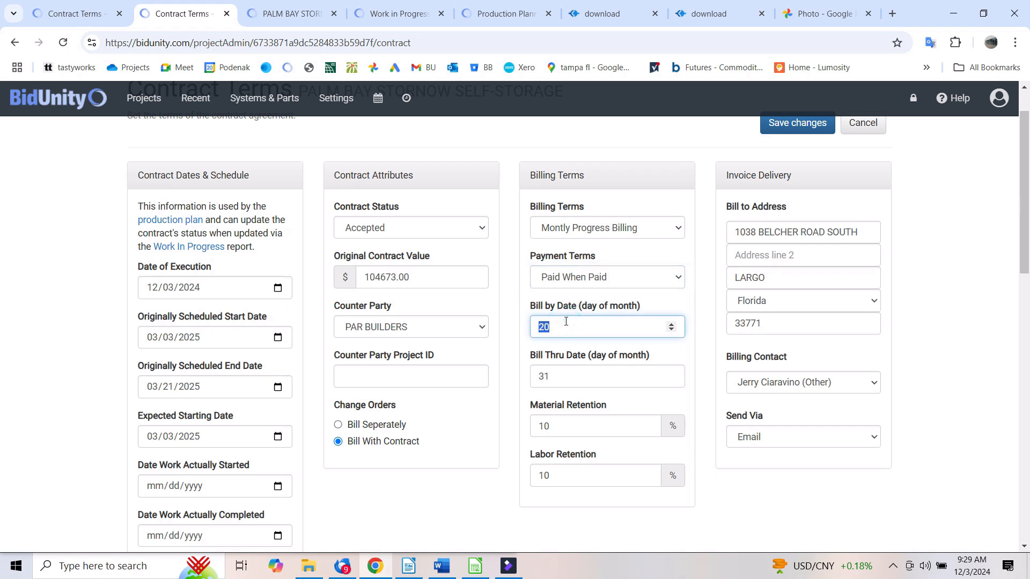
text(25)
key(Tab)
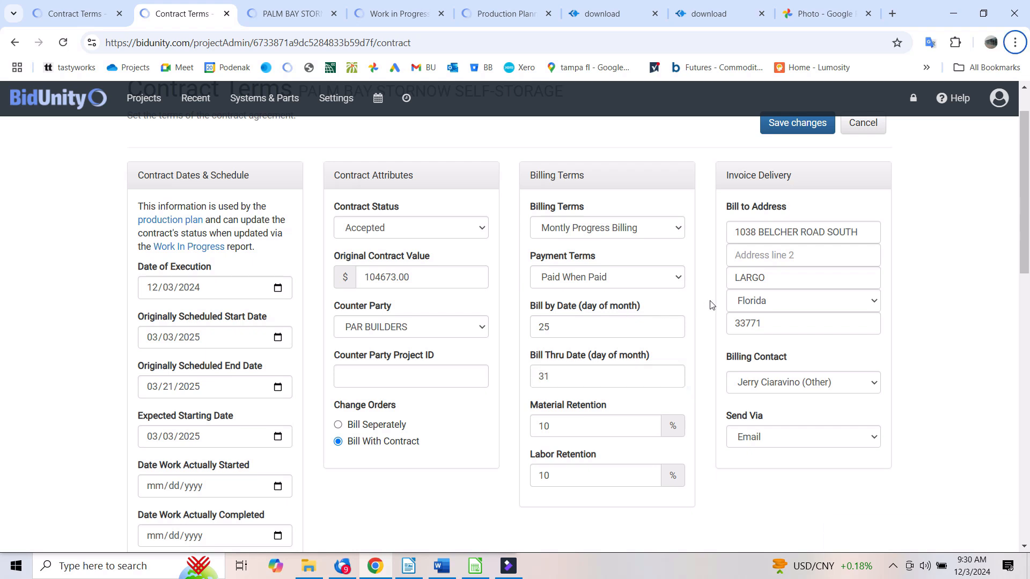
click(555, 382)
double_click(555, 382)
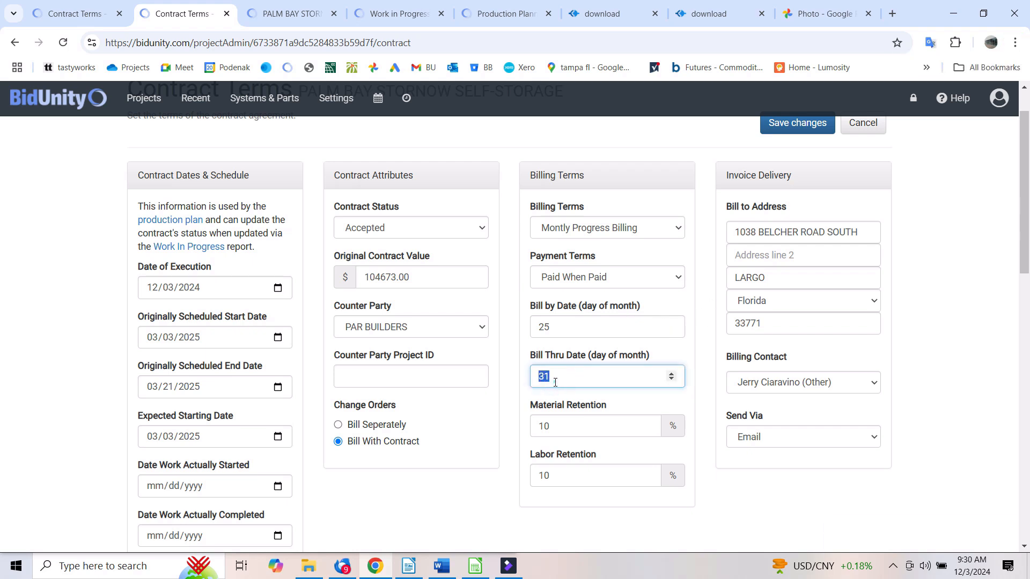
text(25)
click(580, 375)
click(556, 424)
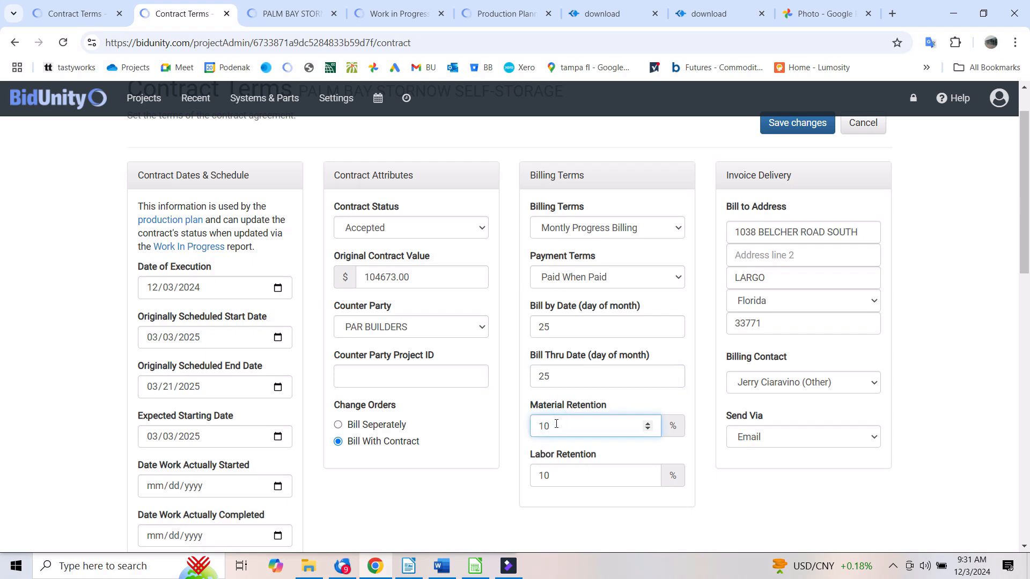
click(556, 478)
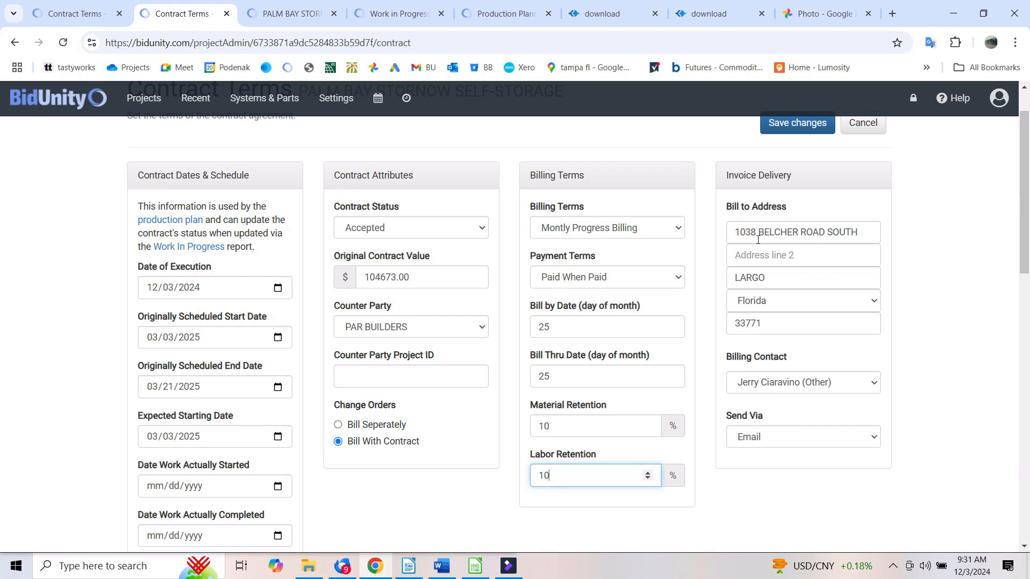
Step: Choose the person designated as Billing Contact as the billing contact for invoice delivery
click(872, 382)
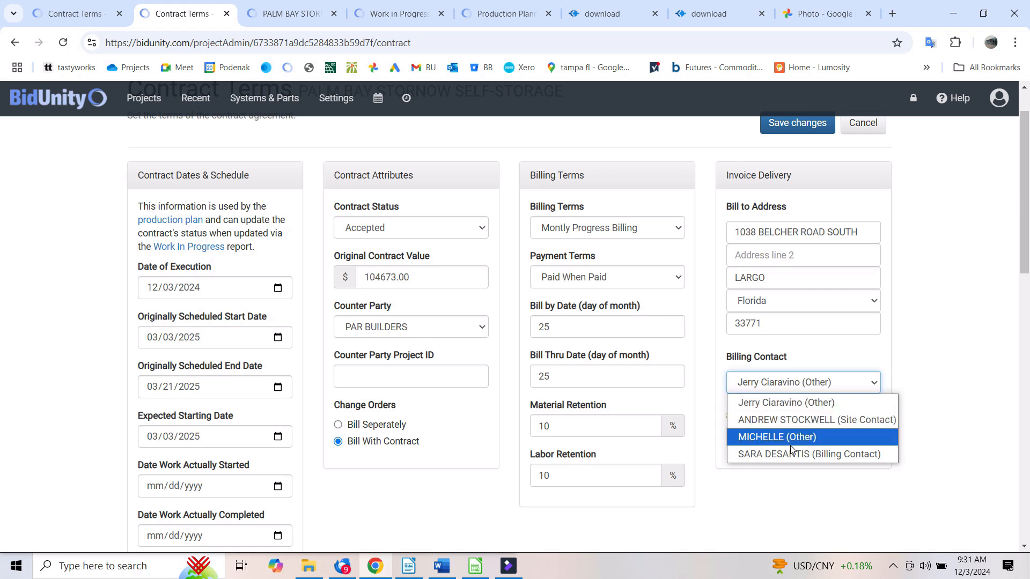
click(849, 454)
click(755, 407)
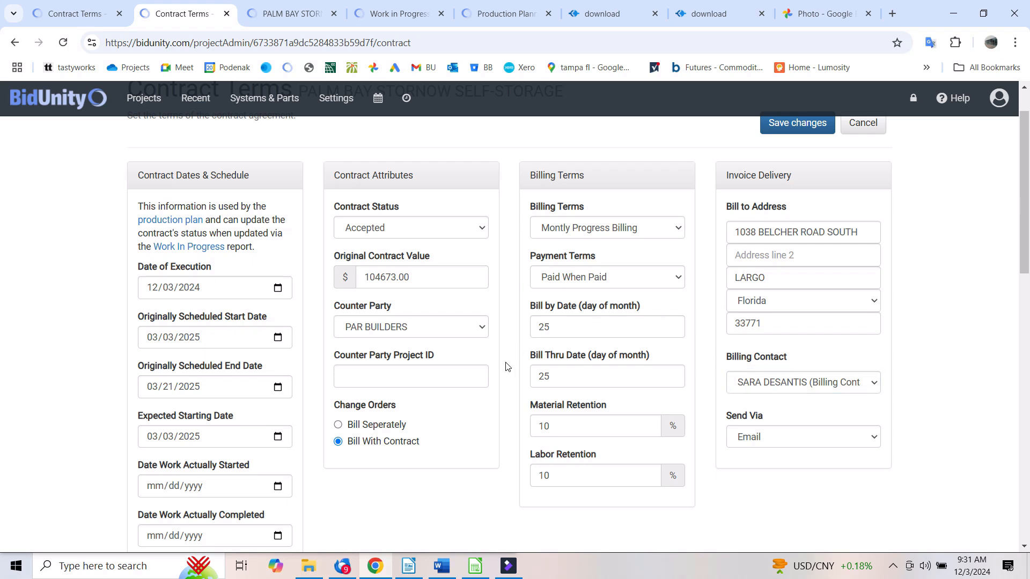
Step: Review the record-keeping date fields and the Production Obligation Forecast with its proposal labor hours and costs
scroll(507, 367, down, 5)
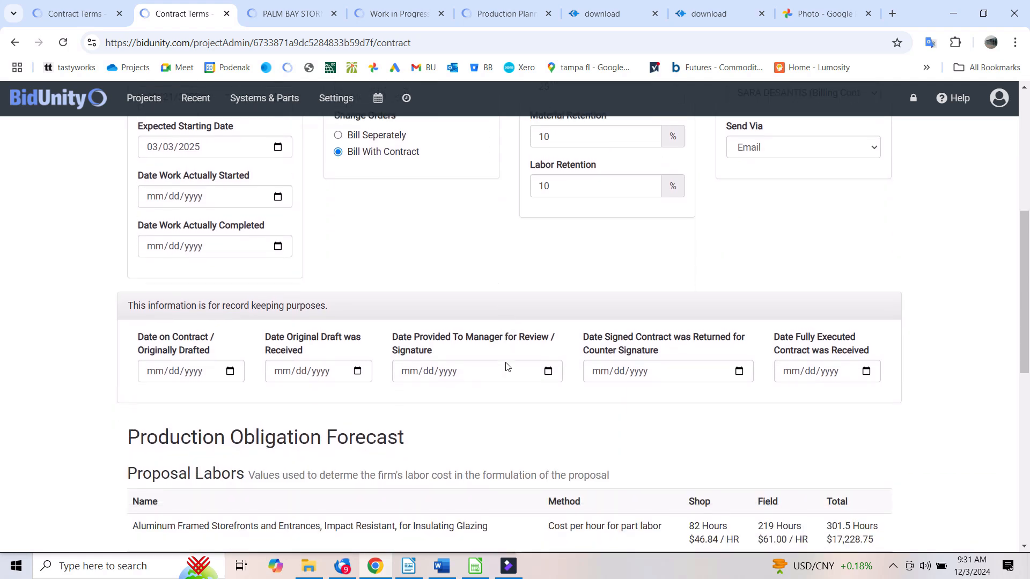
scroll(507, 367, down, 2)
scroll(507, 367, down, 2)
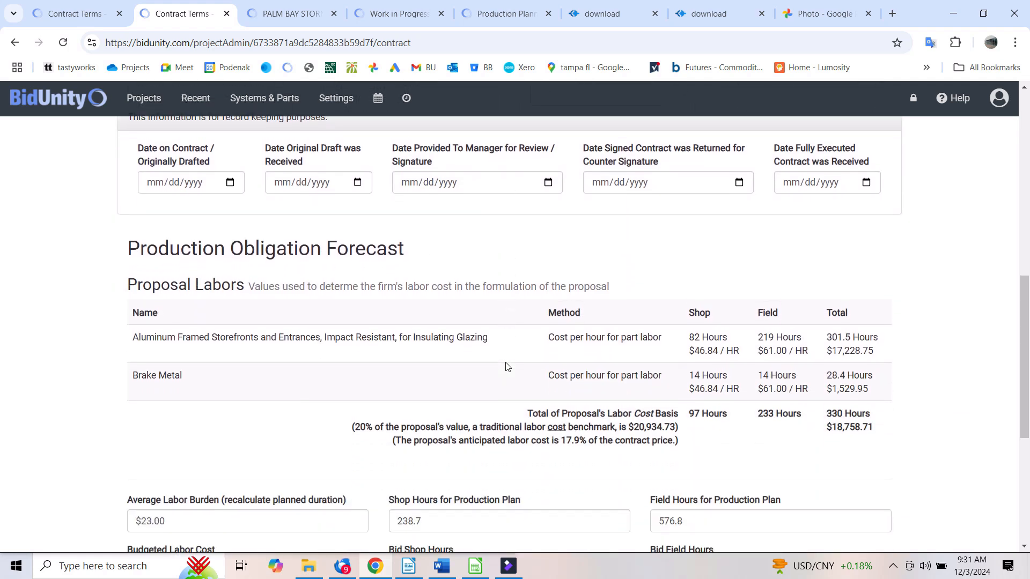
scroll(507, 367, down, 2)
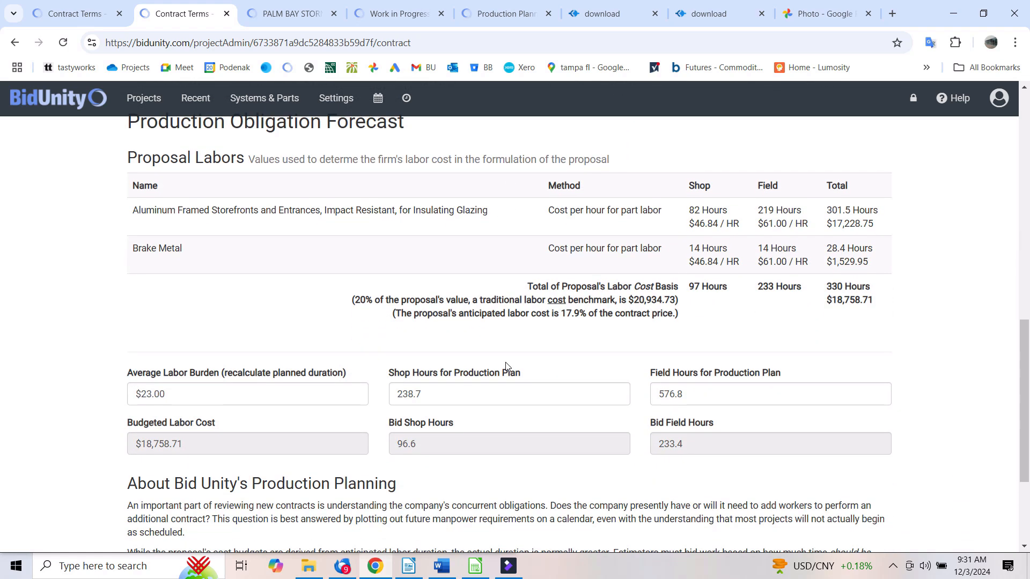
scroll(507, 367, up, 6)
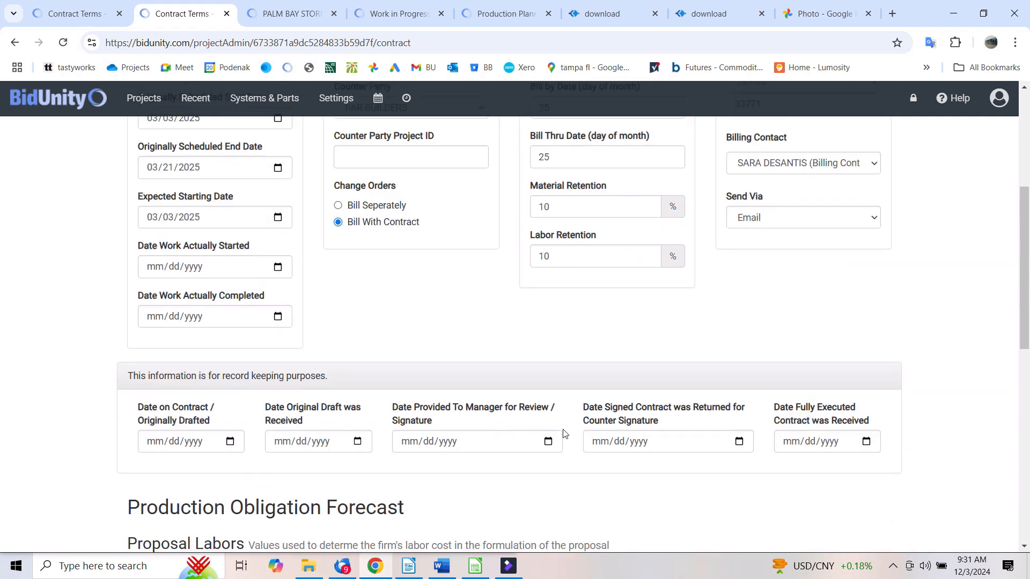
scroll(792, 429, down, 5)
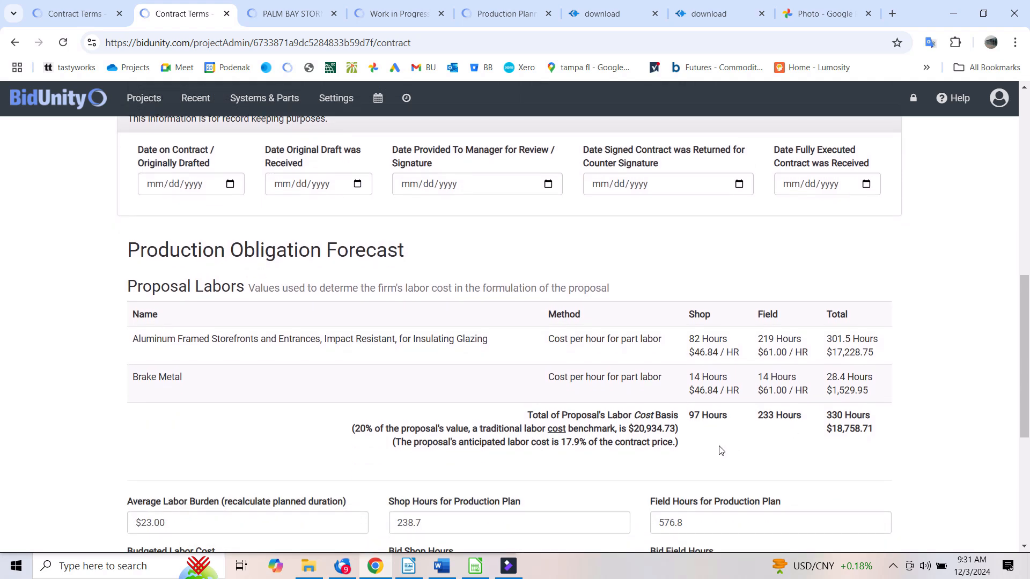
scroll(721, 450, down, 3)
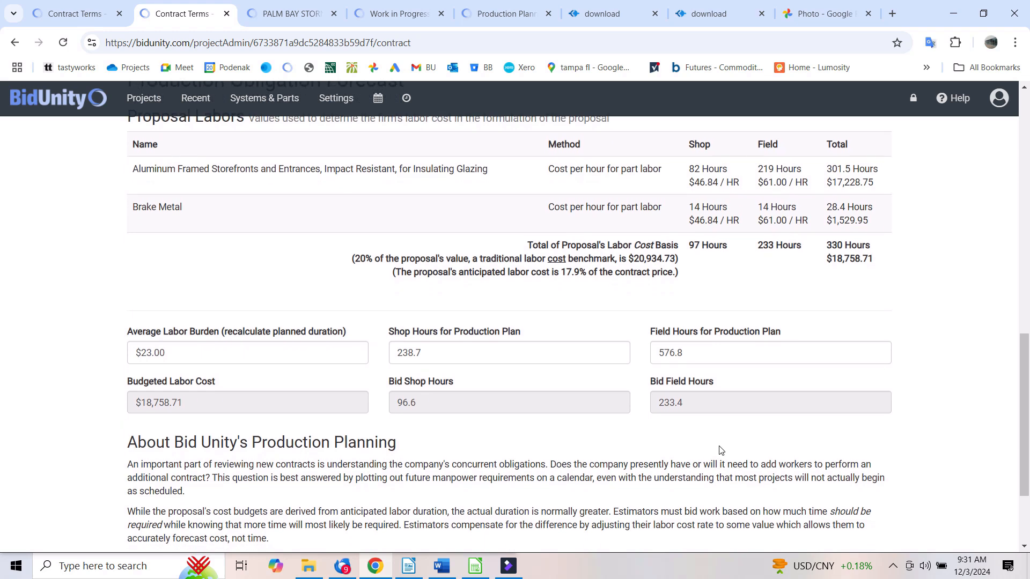
scroll(719, 447, up, 1)
scroll(658, 320, up, 3)
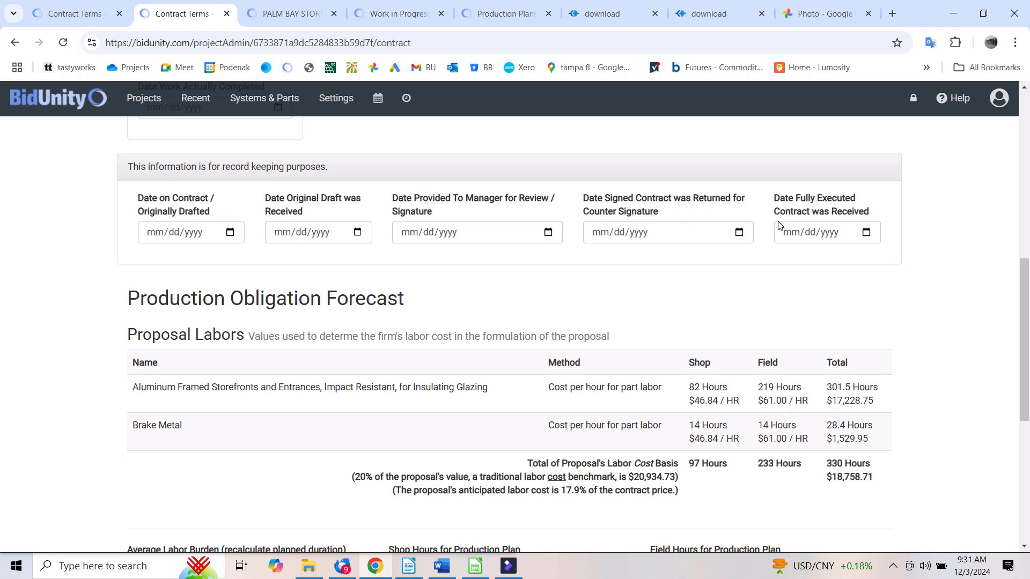
scroll(718, 302, down, 1)
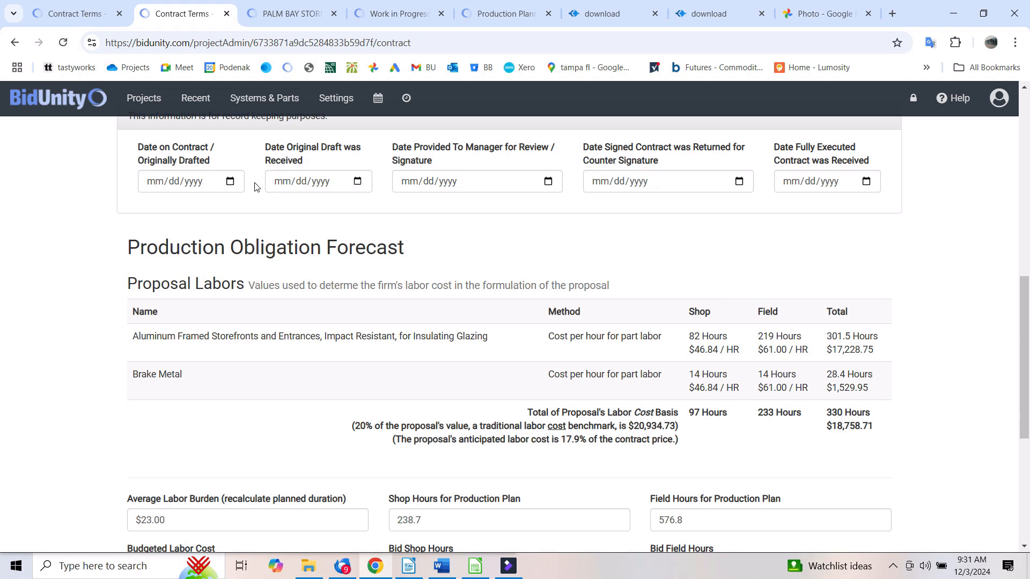
scroll(511, 248, down, 2)
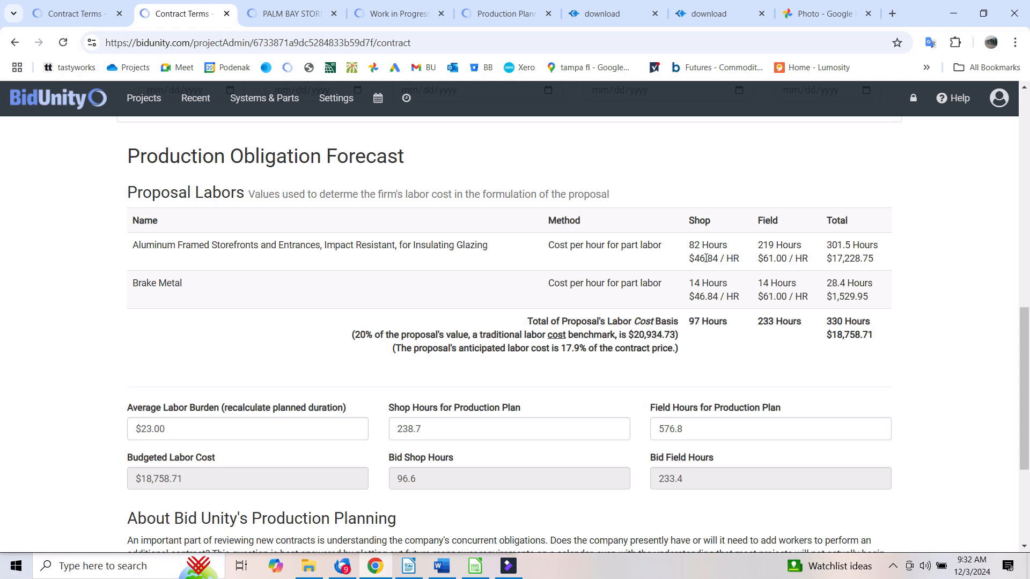
scroll(706, 259, down, 1)
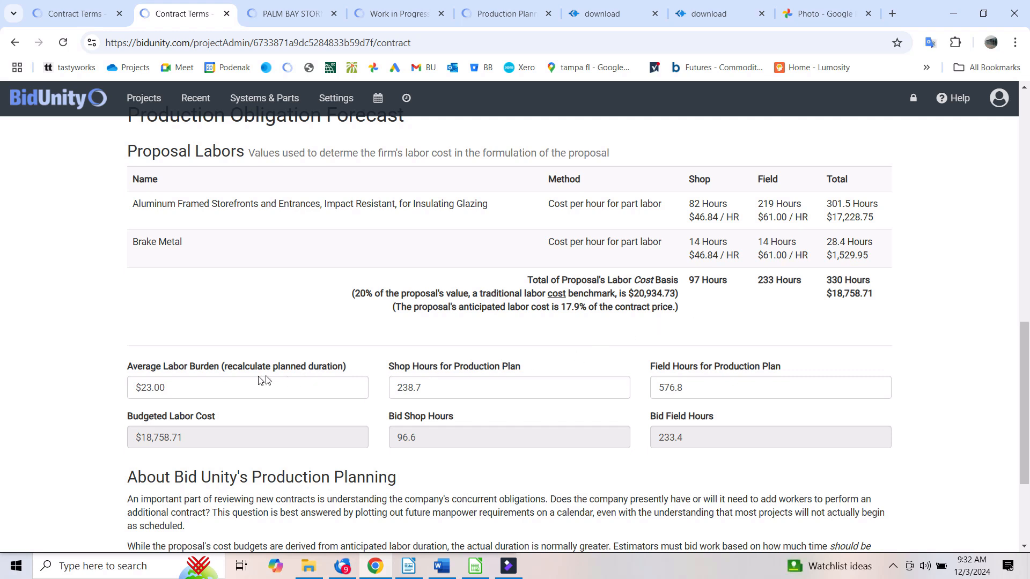
Step: Try an average labor burden of $28.40 to recalculate the planned hours, and restore it to $23.00
scroll(297, 390, down, 1)
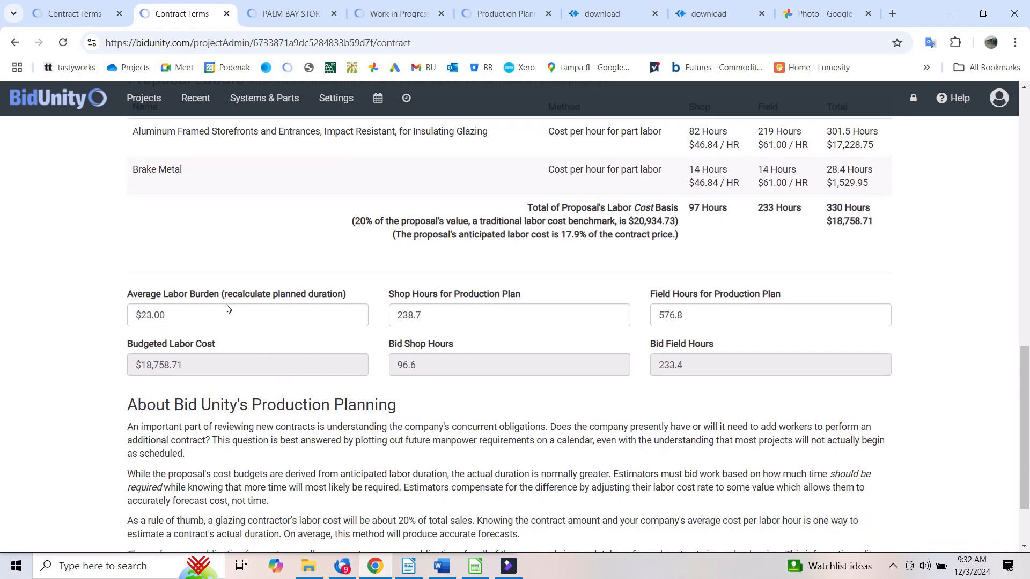
click(173, 316)
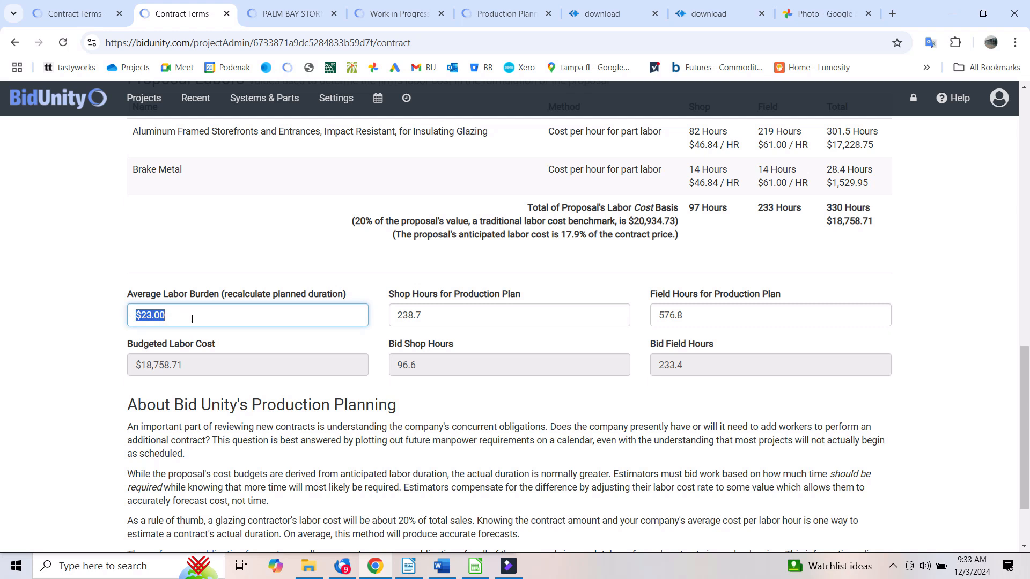
text(28.4)
key(Tab)
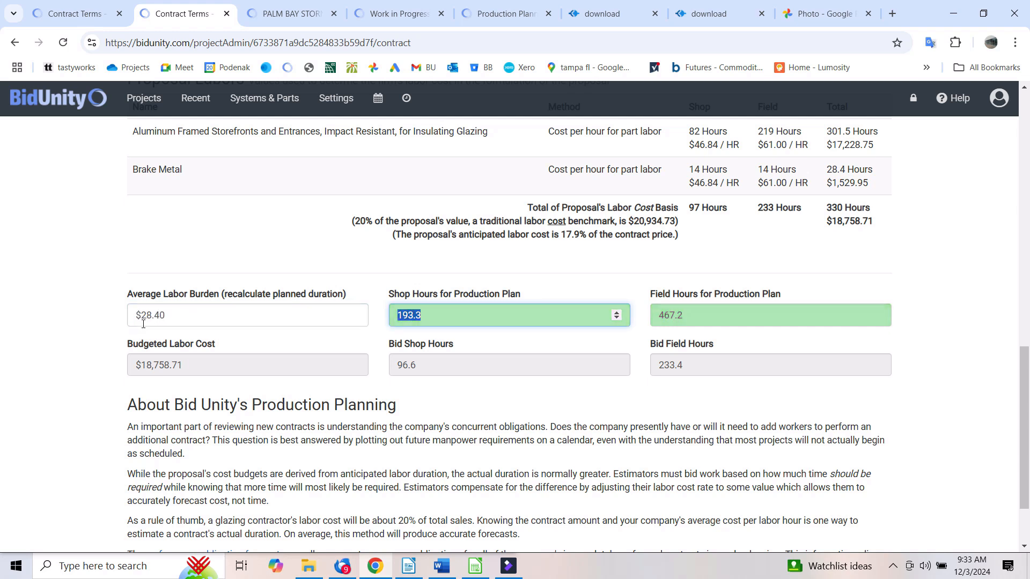
click(178, 311)
text(23)
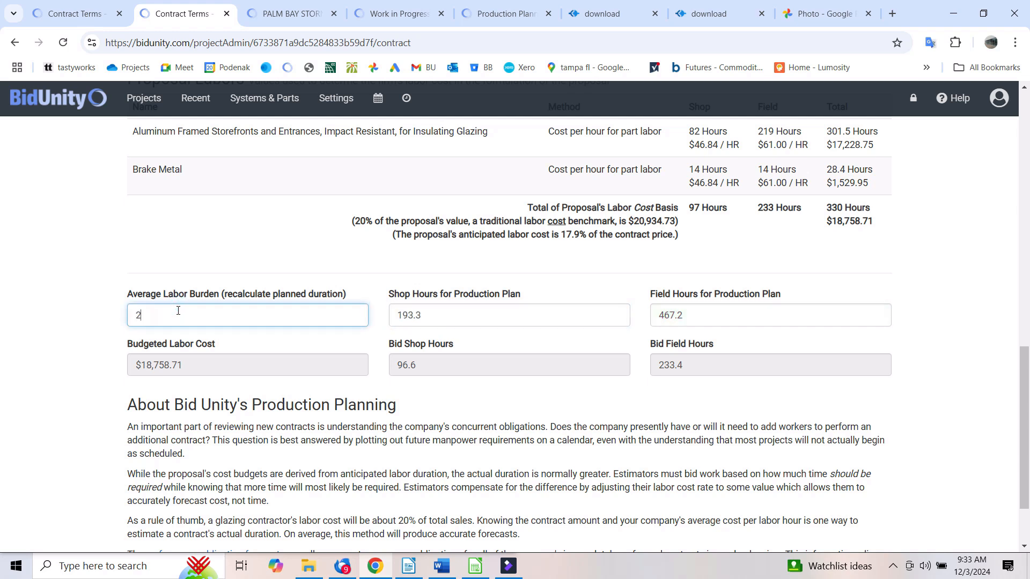
key(Tab)
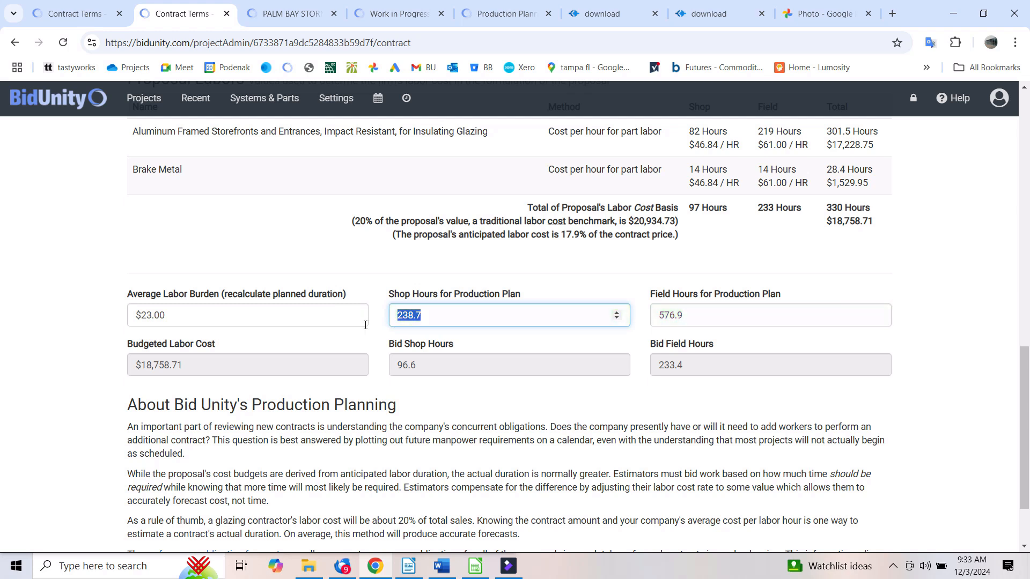
Step: Set the average labor burden to $28.40 to recalculate the shop and field hours for the production plan
click(300, 316)
text(28.4)
key(Tab)
Step: Compare the storefront labor's field hours, hourly rate and total cost with the planned field hours and labor burden, and review the production planning notes
scroll(682, 369, up, 1)
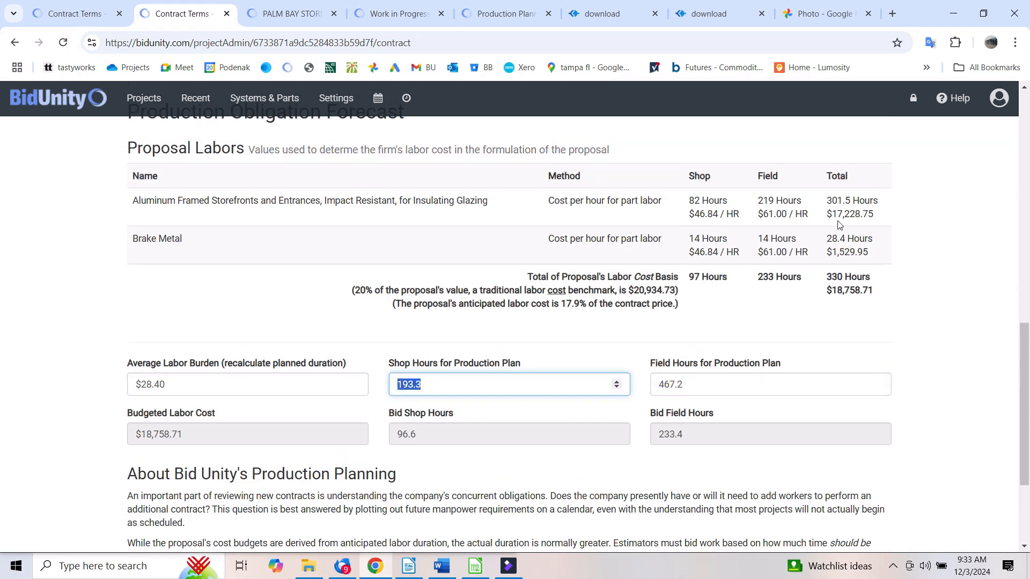
double_click(853, 213)
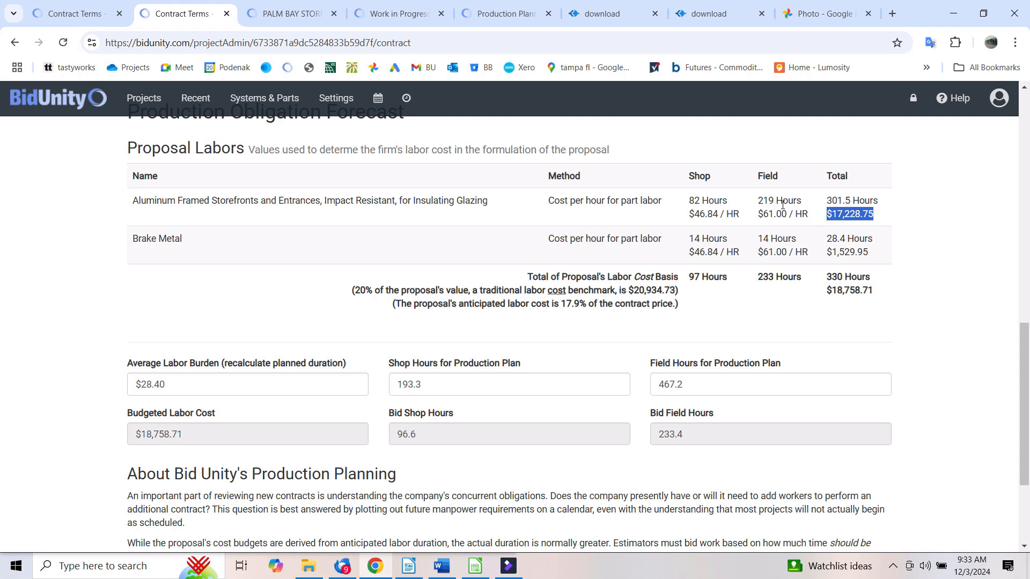
triple_click(767, 205)
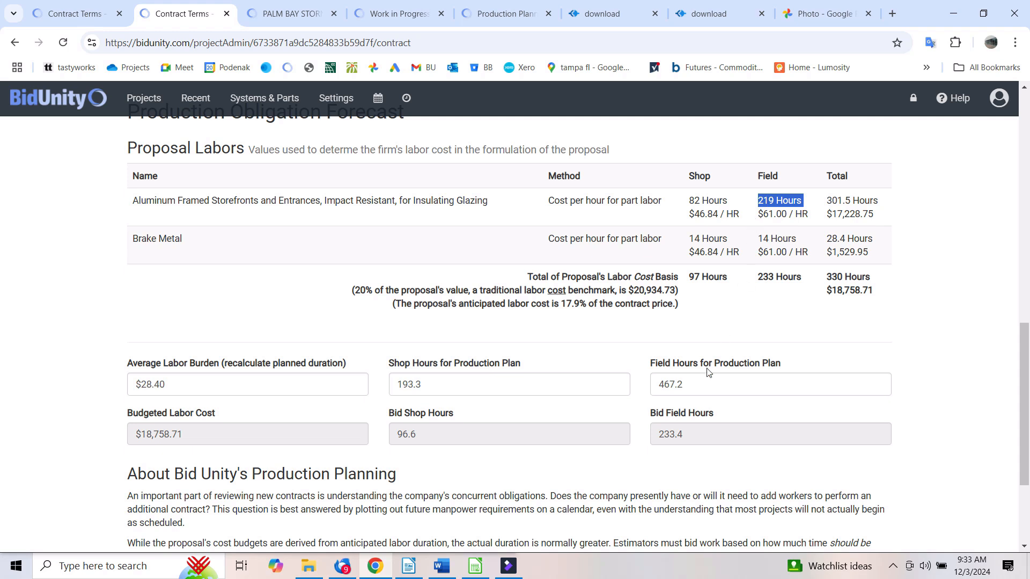
triple_click(690, 385)
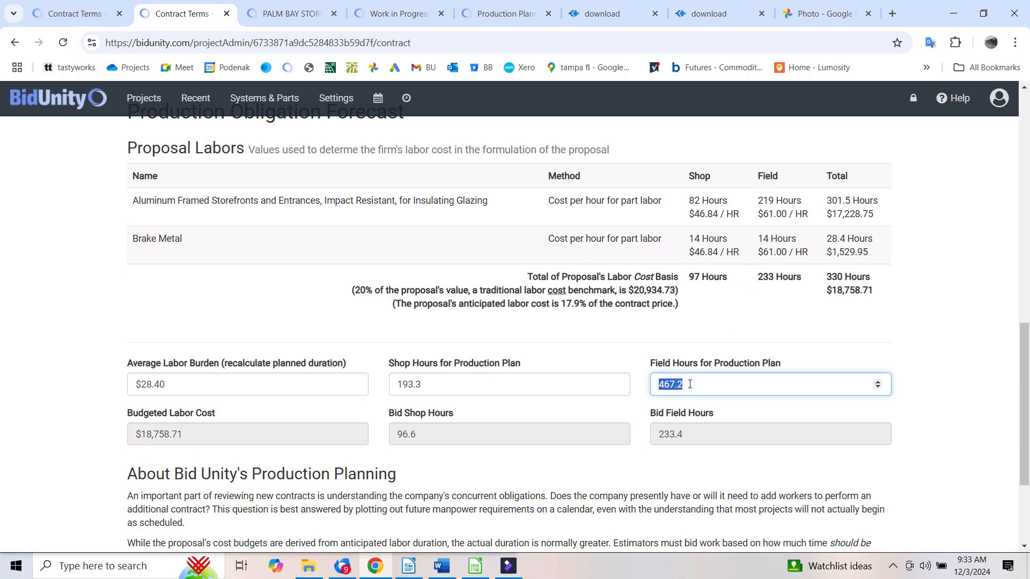
triple_click(846, 213)
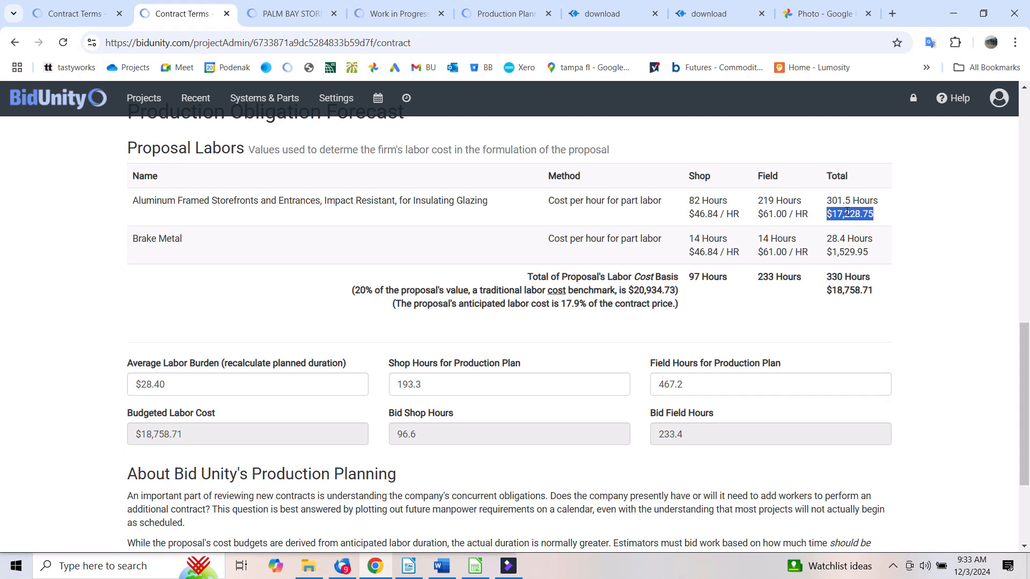
triple_click(774, 214)
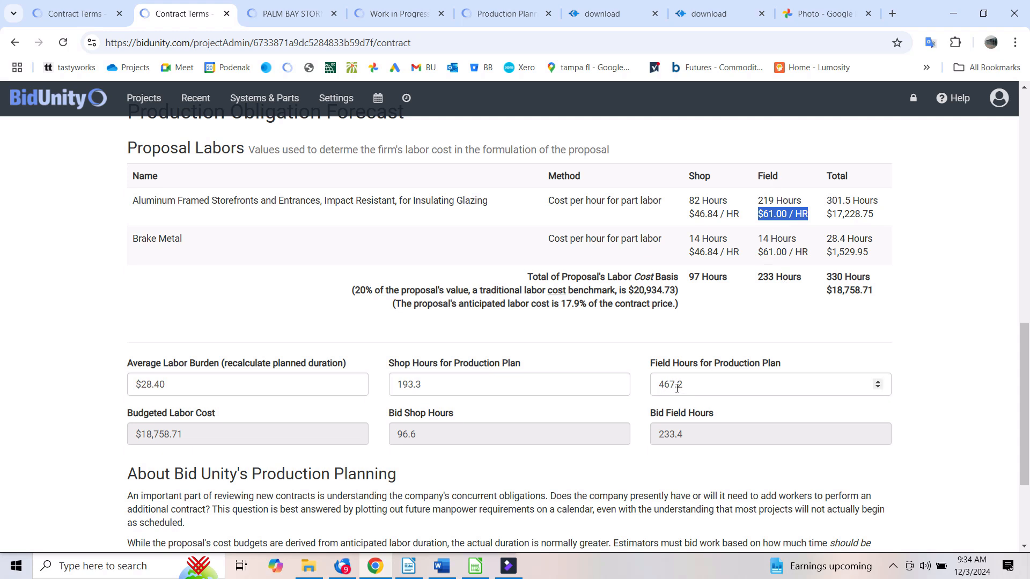
drag(660, 386, 713, 385)
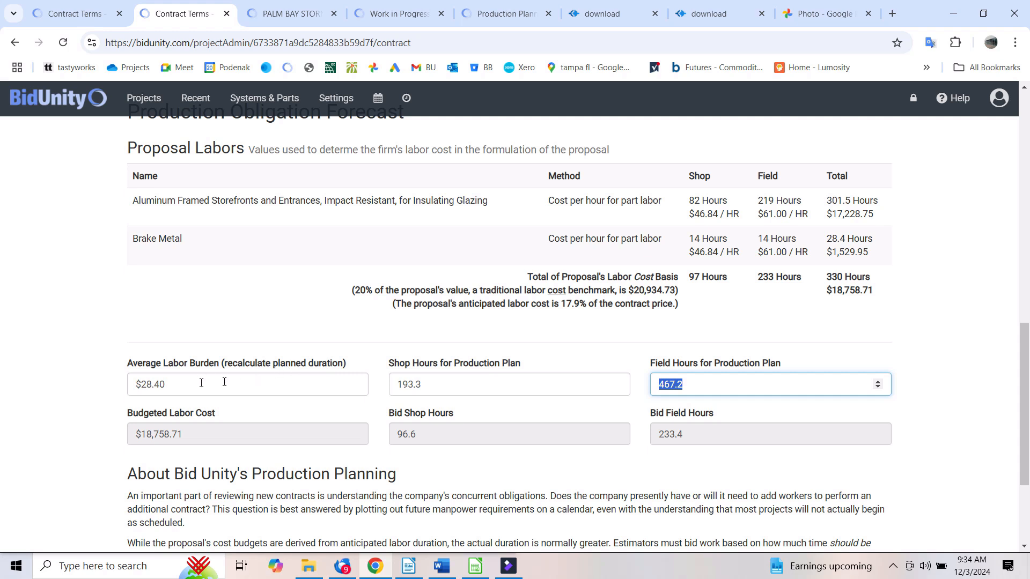
click(145, 383)
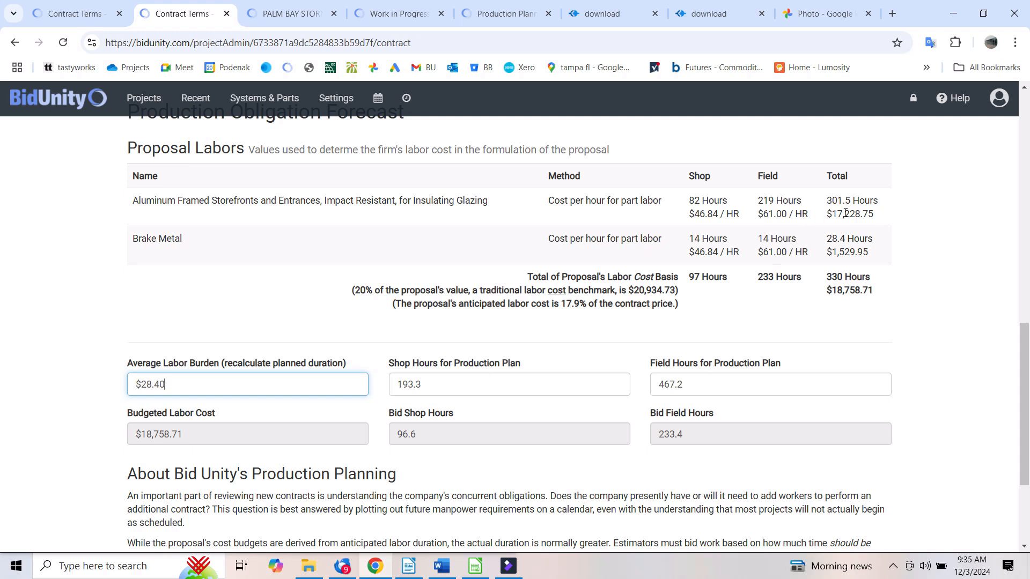
scroll(691, 326, down, 3)
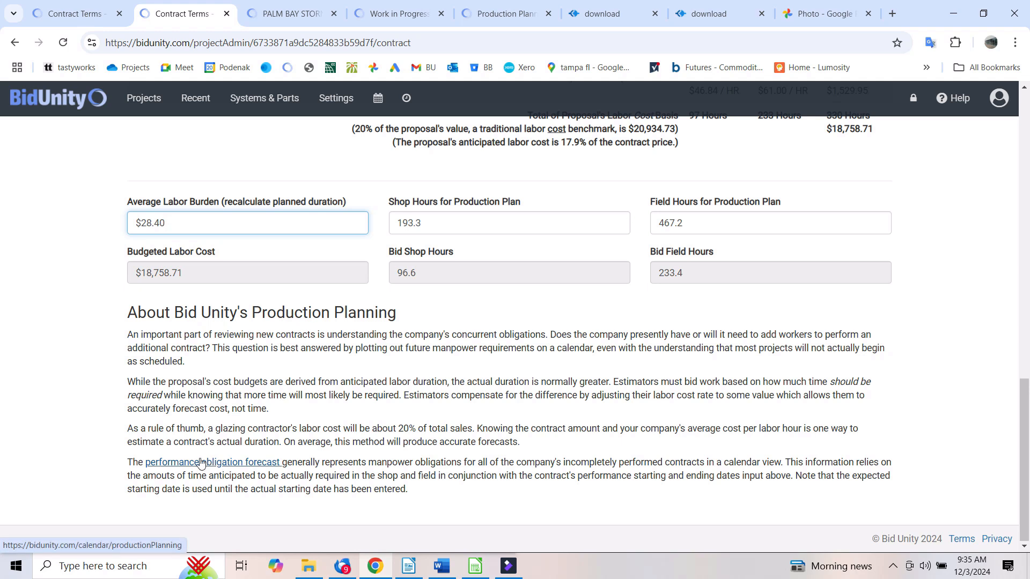
Step: Open the performance obligation forecast in its own tab, and view the contract status options in the Palm Bay contract terms
click(234, 467)
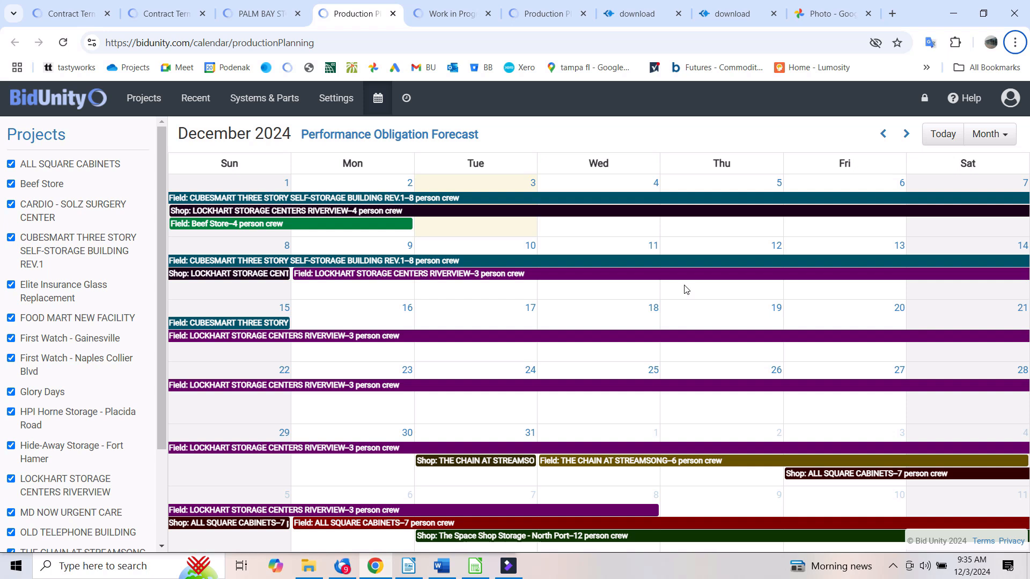
key(ctrl+2)
click(480, 285)
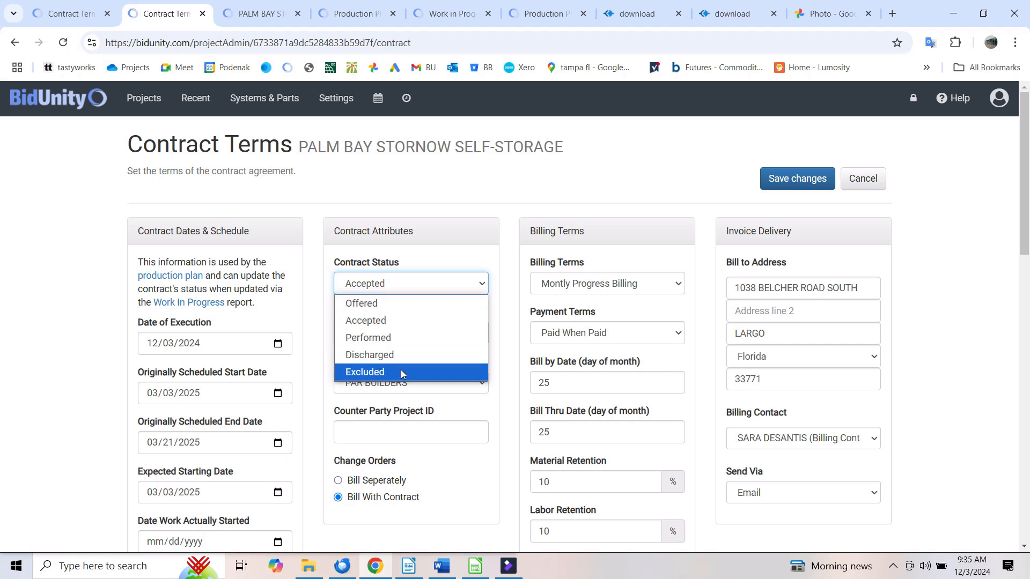
Step: Return to the Performance Obligation Forecast calendar and advance it to March 2025
click(355, 13)
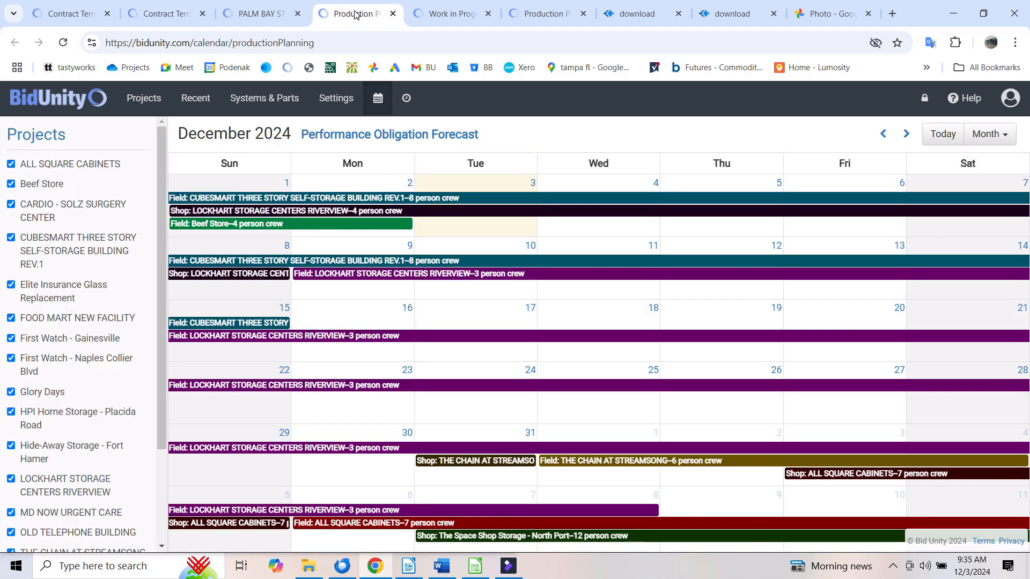
click(906, 134)
click(906, 134)
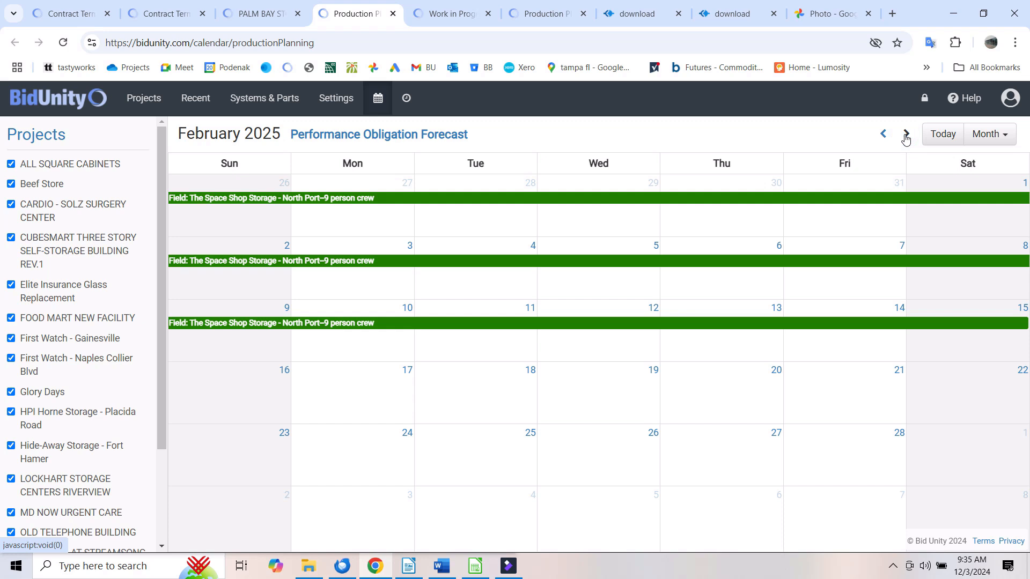
click(907, 134)
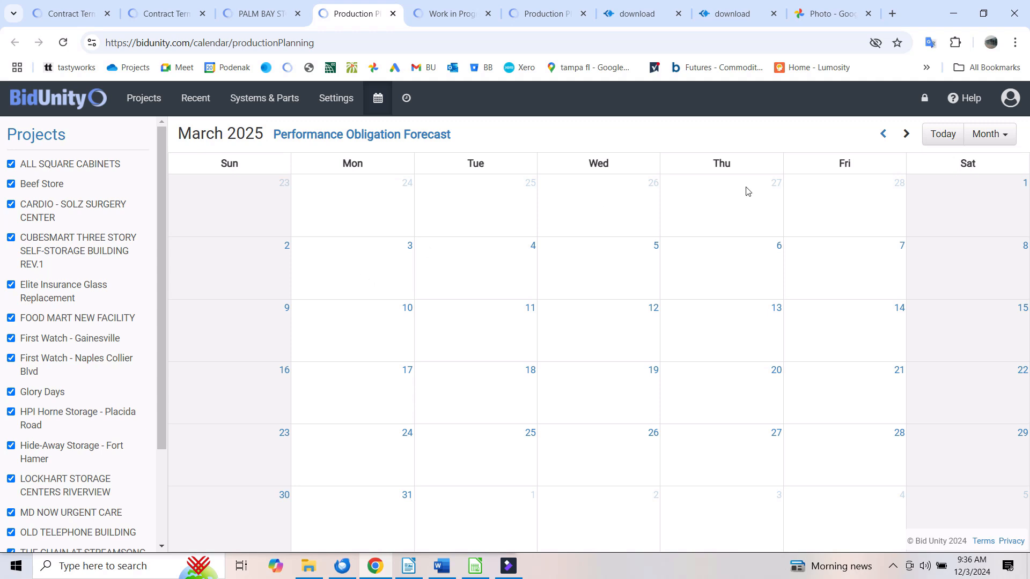
Step: Open the February 2025 field entry for The Space Shop Storage - North Port and examine its current expected starting date
click(884, 138)
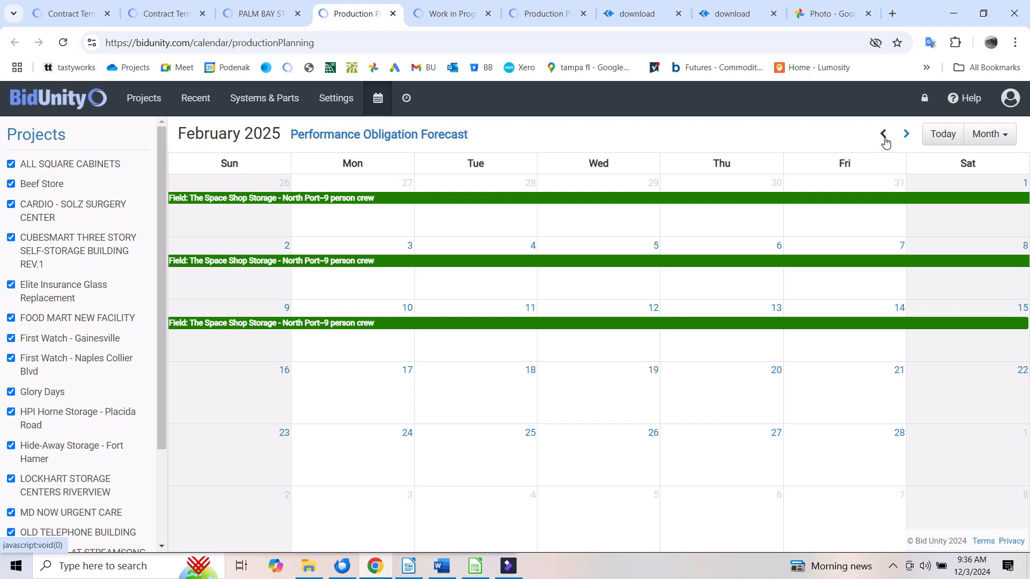
click(448, 200)
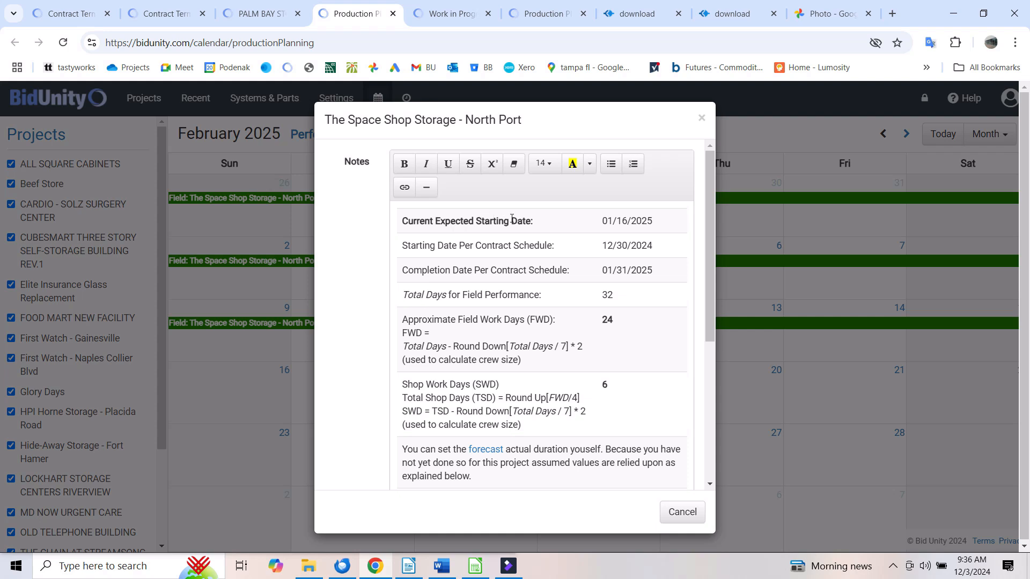
double_click(621, 221)
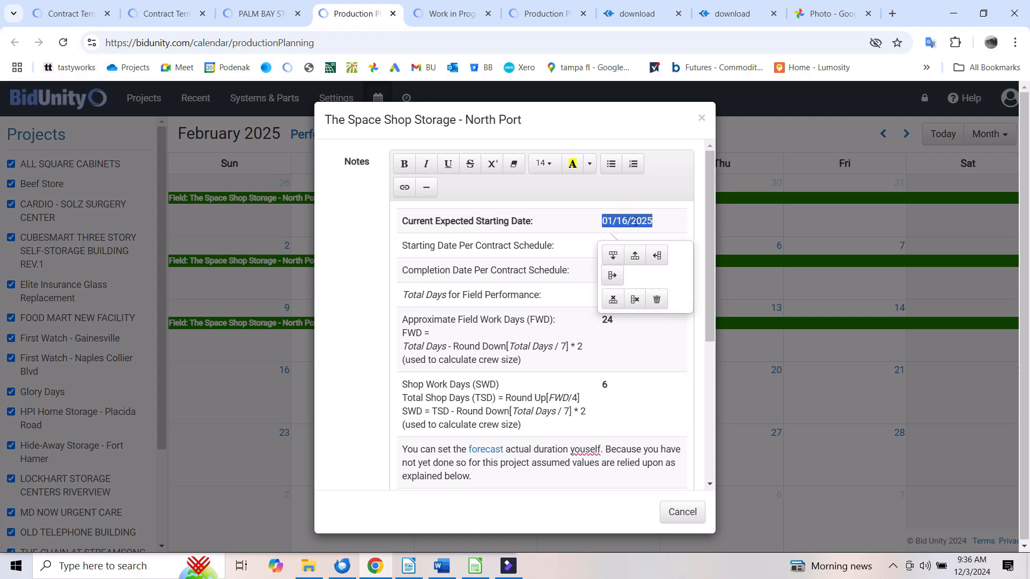
click(633, 218)
double_click(628, 219)
click(627, 219)
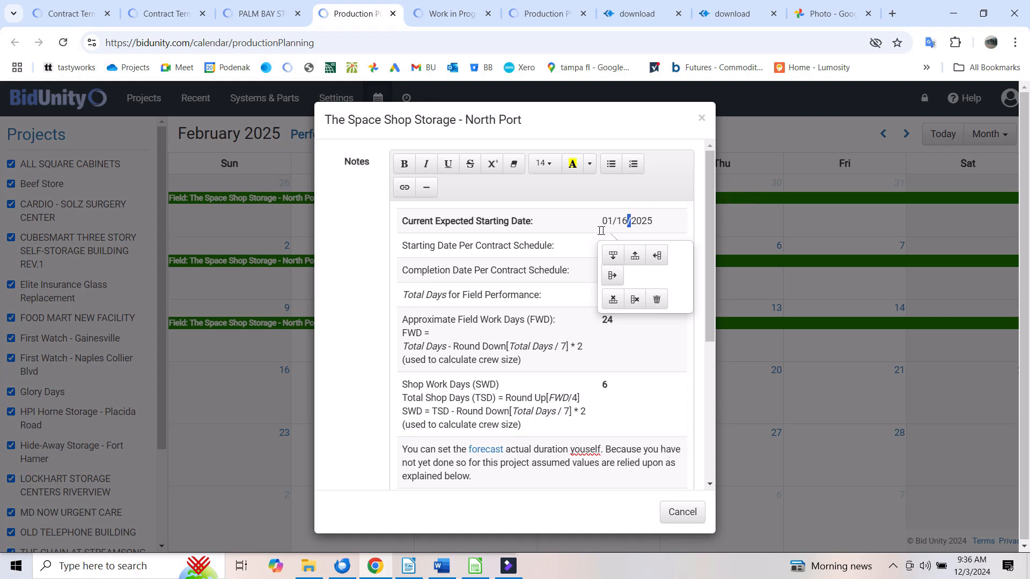
click(729, 376)
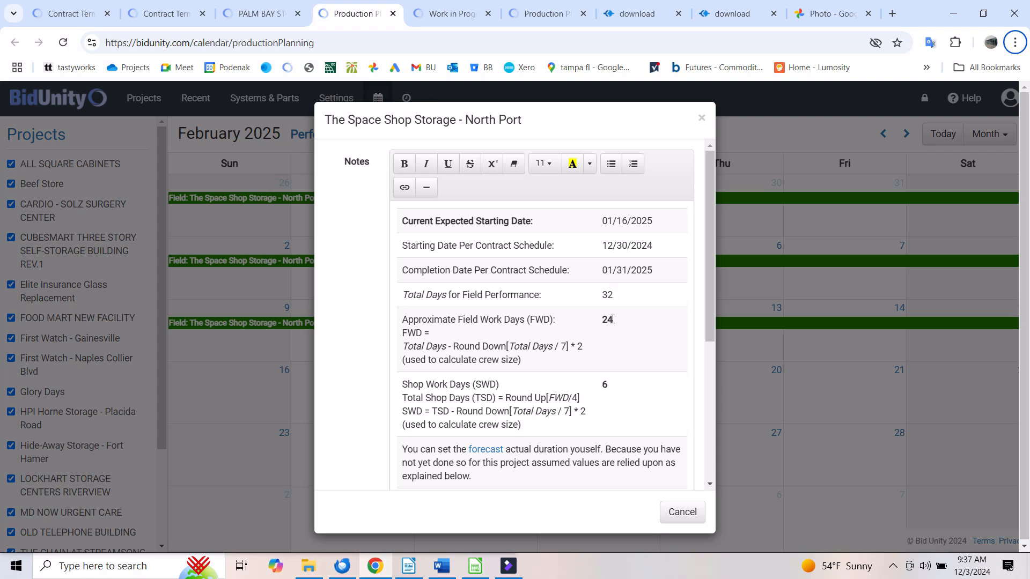
Step: Review how the project's field and shop work days, typical labor cost, total hours, man-days and crew sizes are calculated
scroll(638, 348, down, 2)
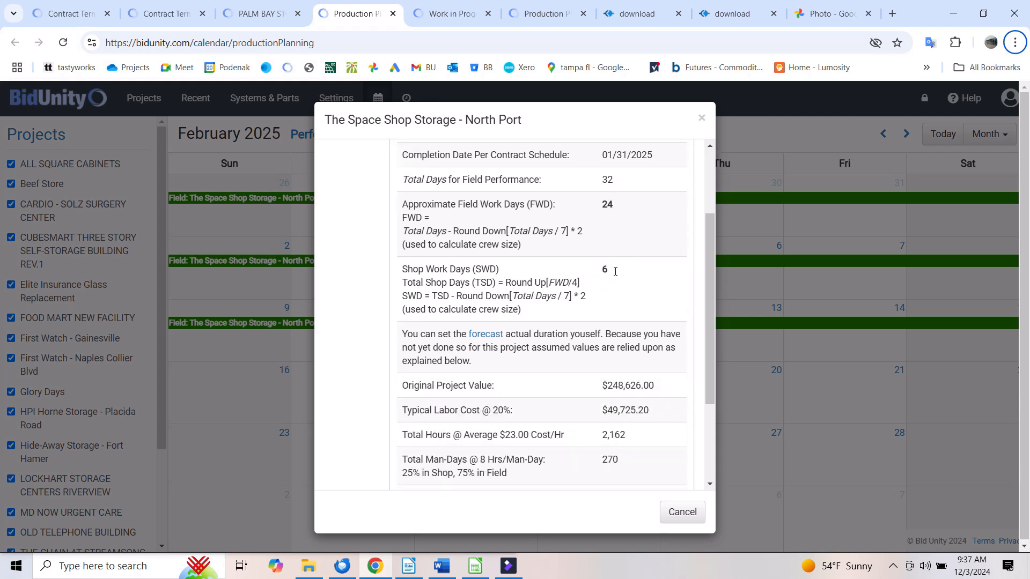
scroll(625, 290, down, 1)
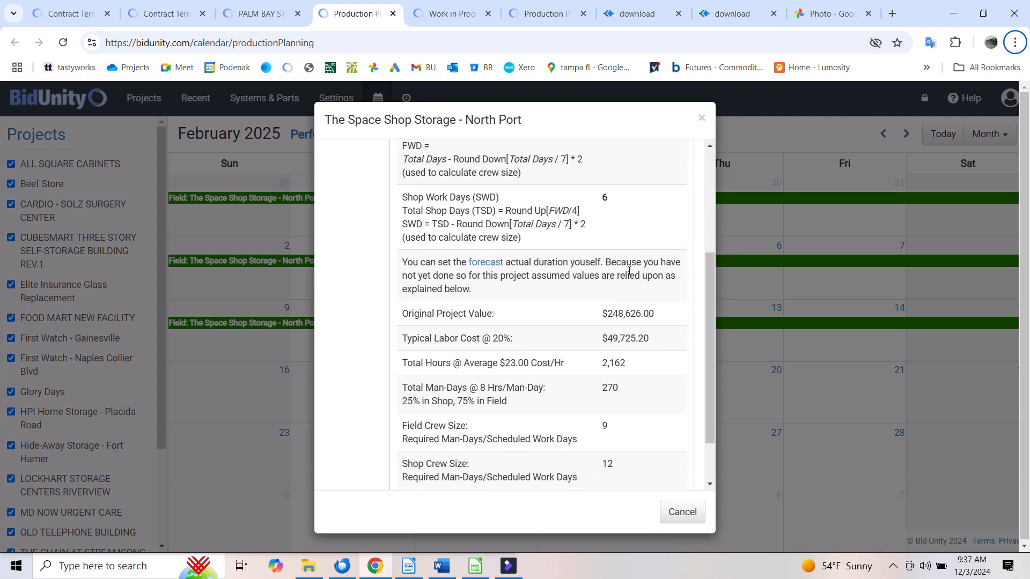
scroll(624, 283, down, 1)
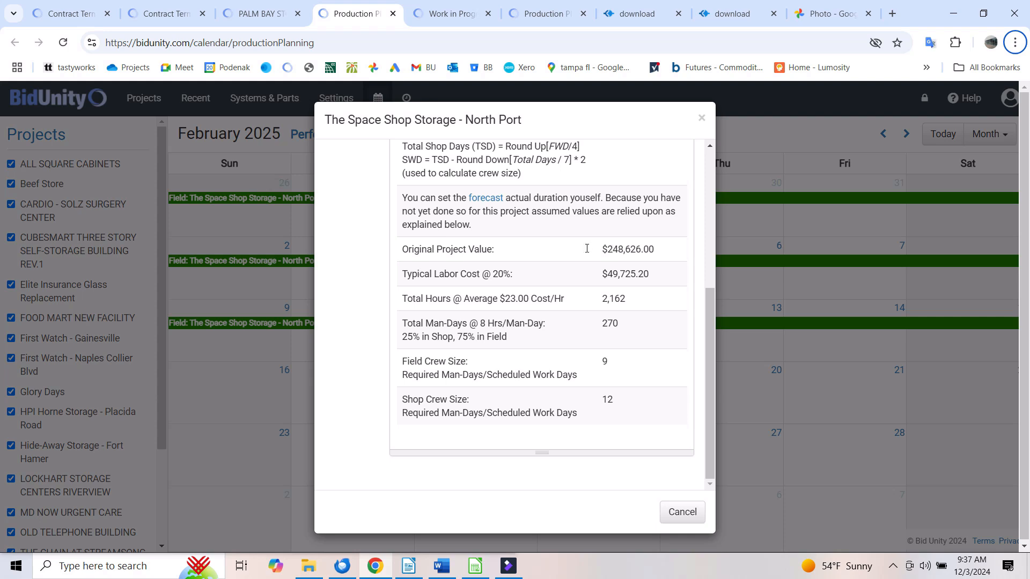
scroll(585, 248, up, 1)
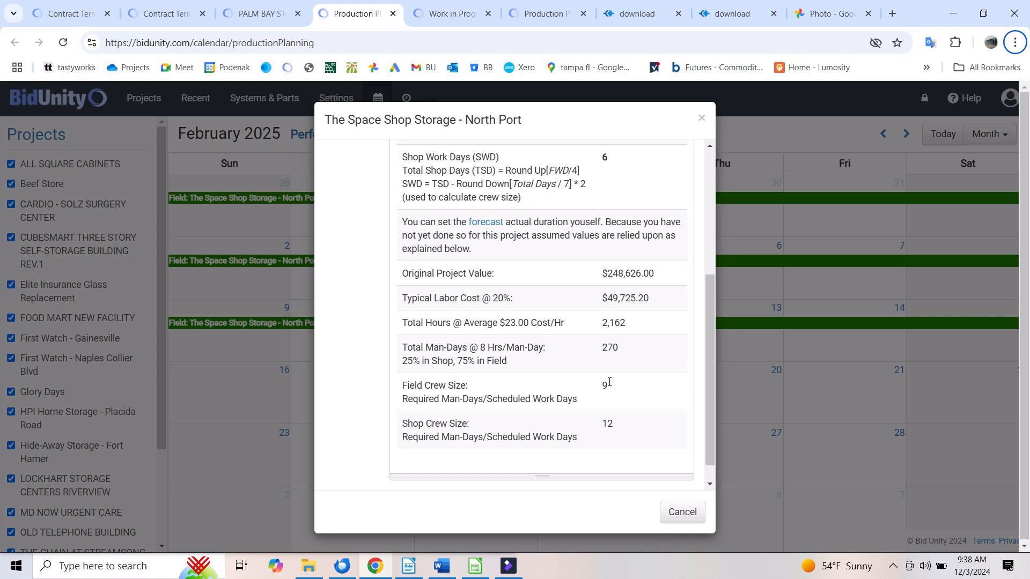
scroll(612, 263, up, 3)
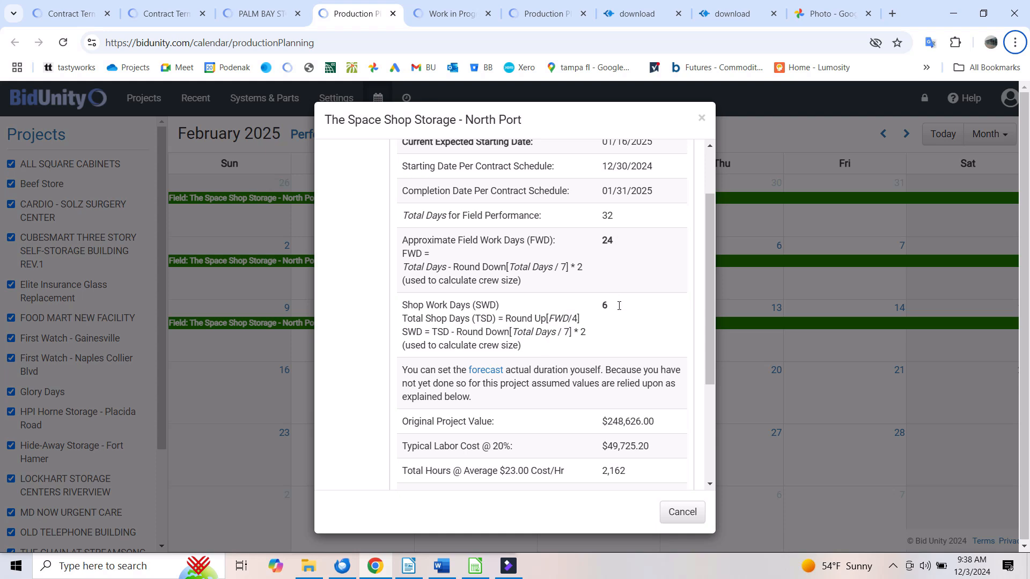
scroll(616, 305, down, 3)
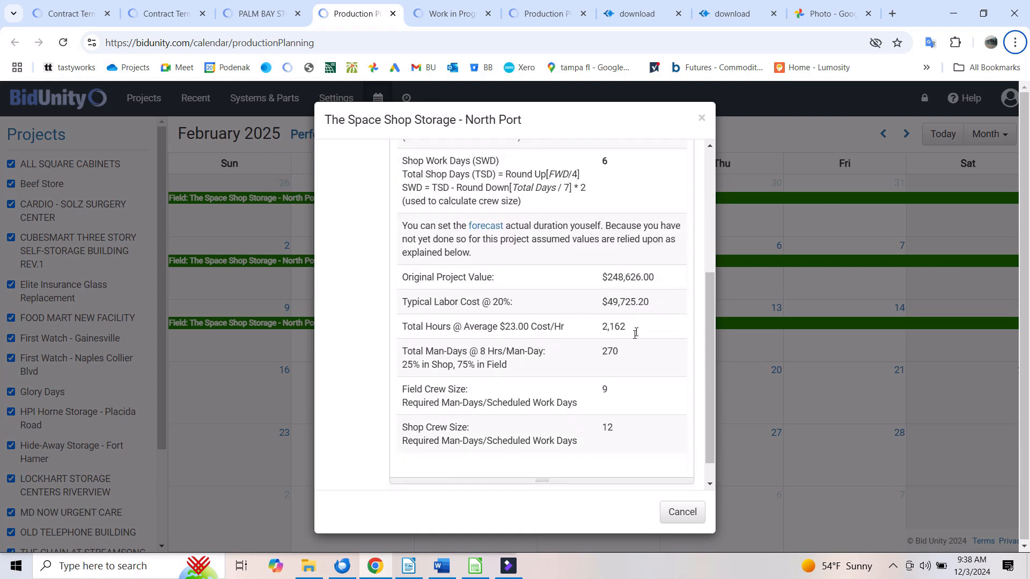
scroll(605, 359, down, 1)
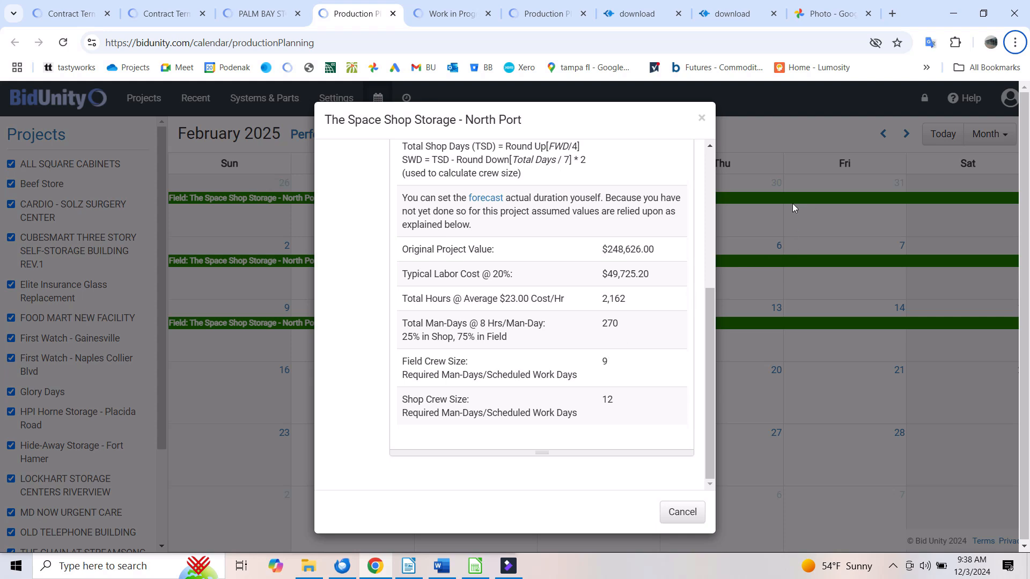
Step: Close the project details, check the January 2025 crew obligations, and bring the forecast calendar to March 2025
click(702, 119)
click(883, 135)
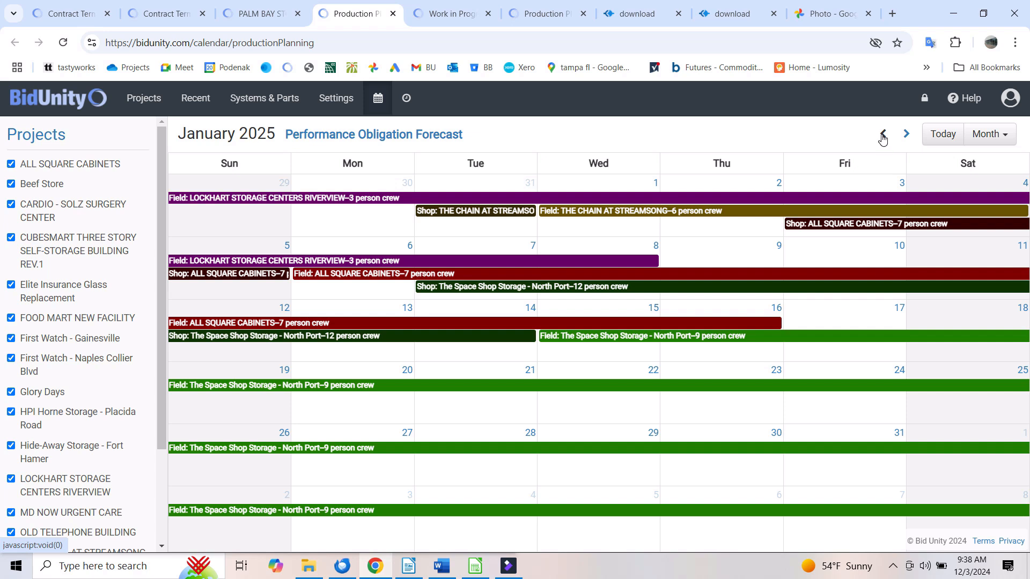
click(905, 134)
click(905, 134)
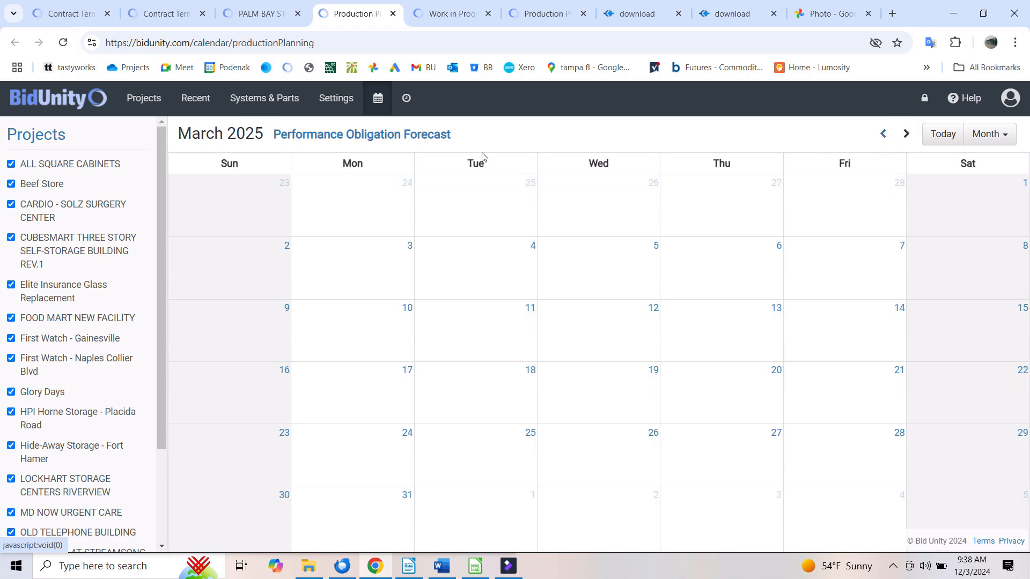
Step: Return to the Palm Bay contract terms and review the proposal labors, average labor burden and planned shop and field hours
click(173, 24)
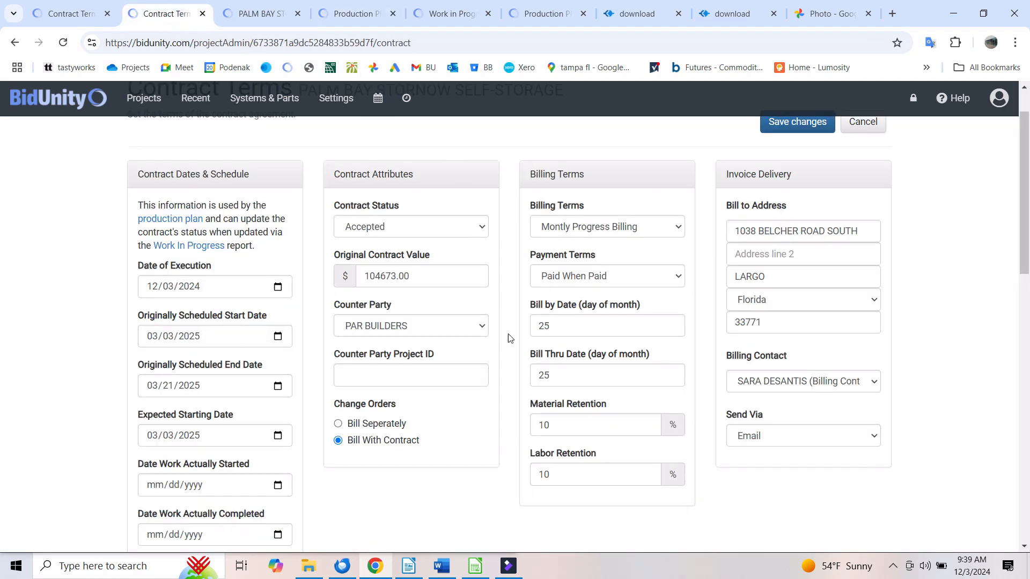
scroll(512, 349, down, 10)
scroll(512, 349, down, 4)
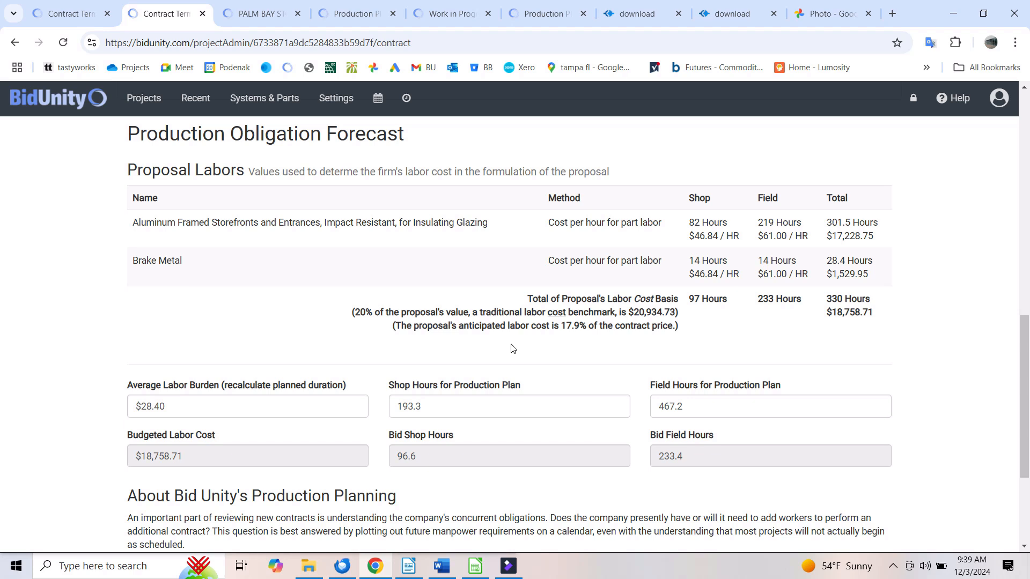
click(159, 249)
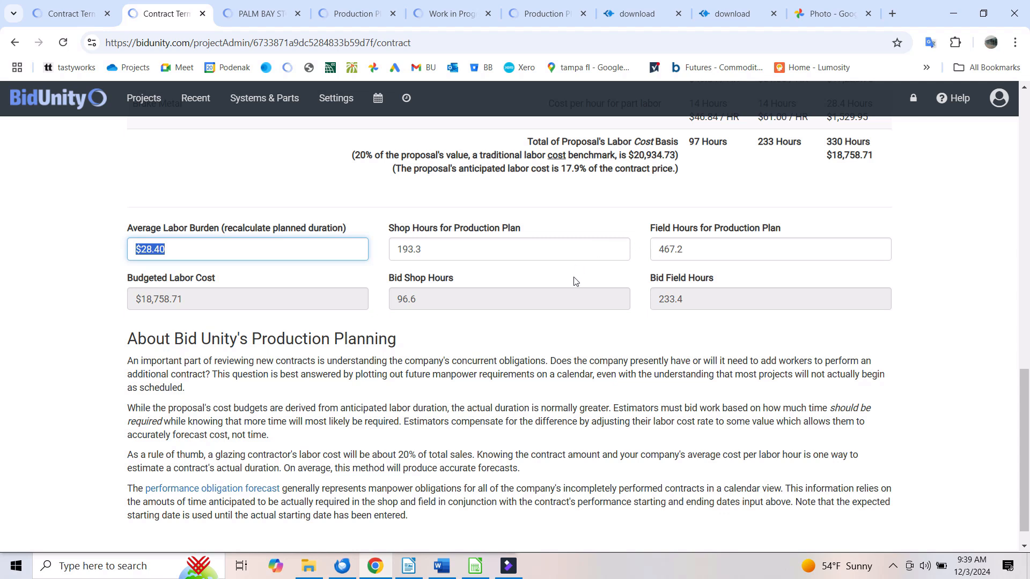
scroll(575, 280, up, 2)
scroll(574, 280, up, 2)
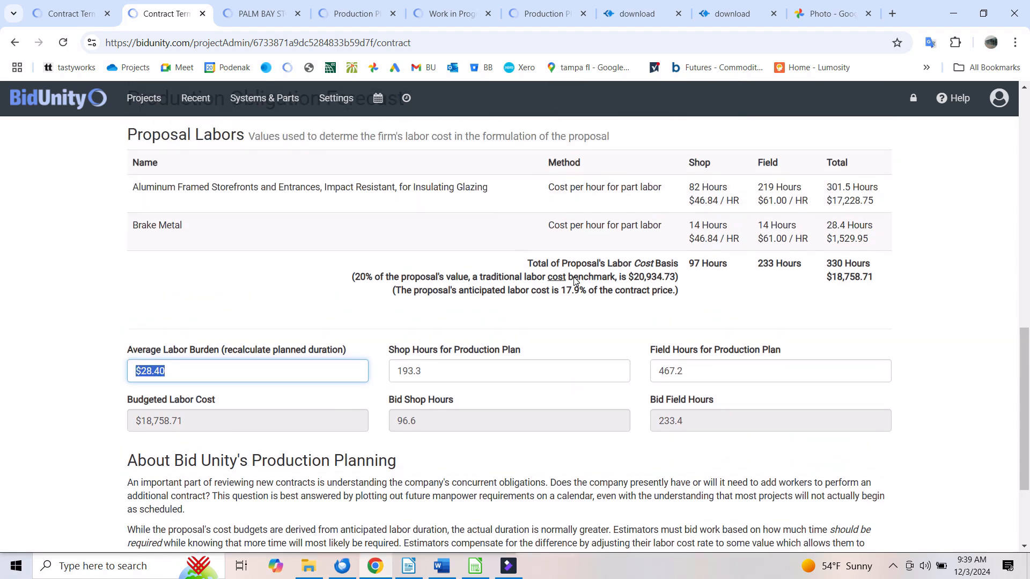
scroll(574, 278, up, 2)
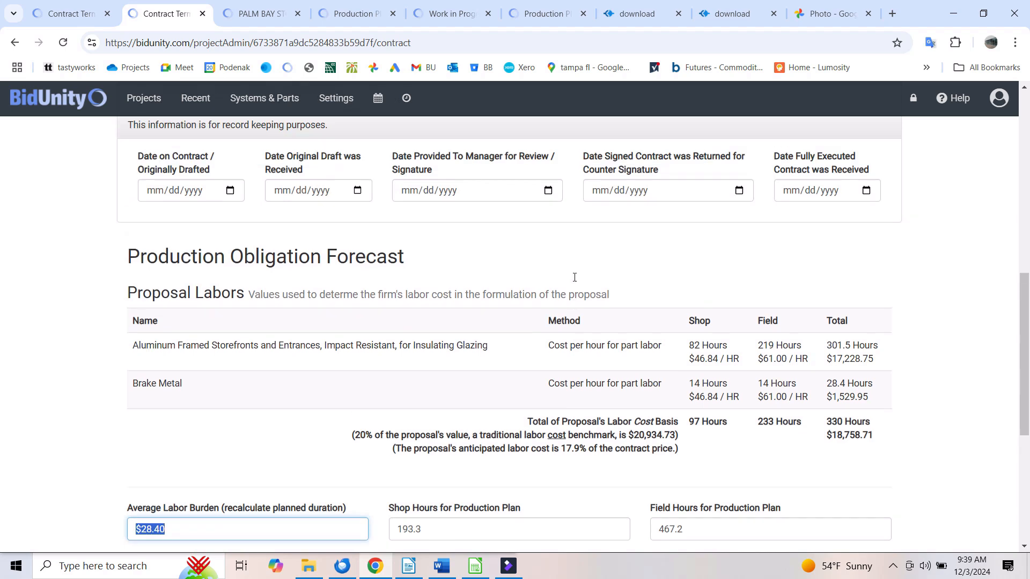
scroll(575, 278, down, 3)
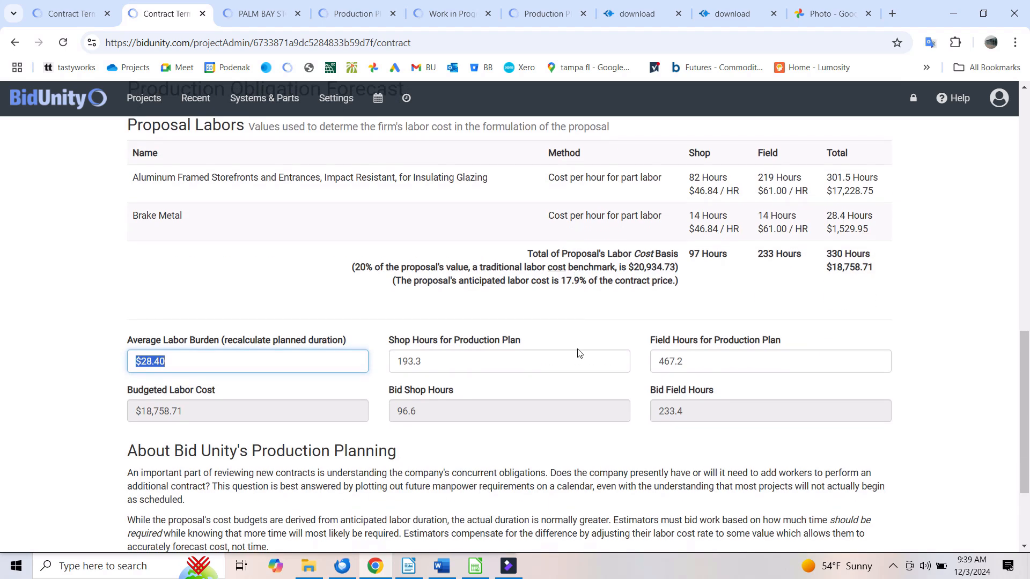
Step: Save the Palm Bay Stornow Self-Storage contract terms and review the saved contract details and billing terms
scroll(636, 307, up, 15)
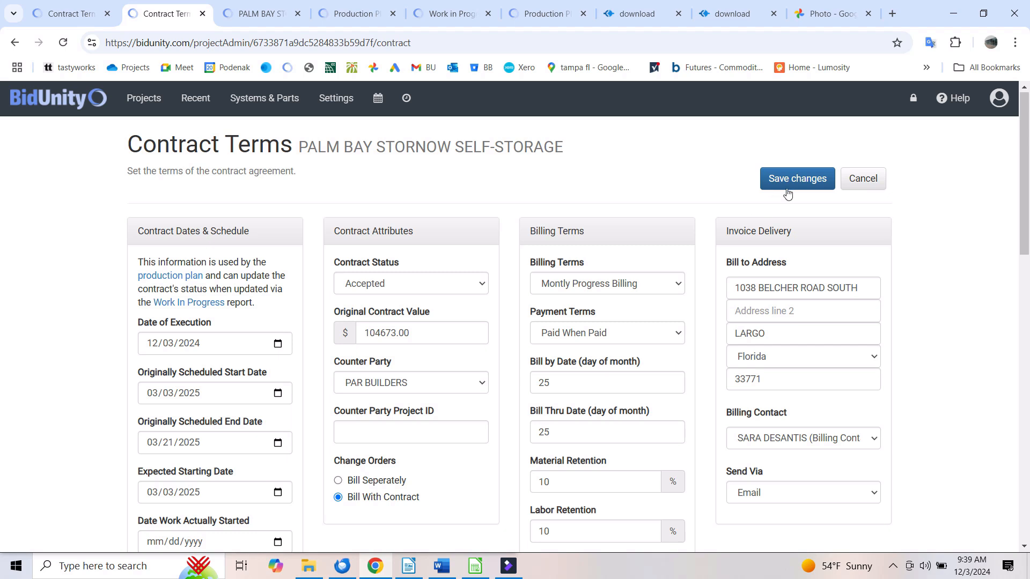
click(799, 182)
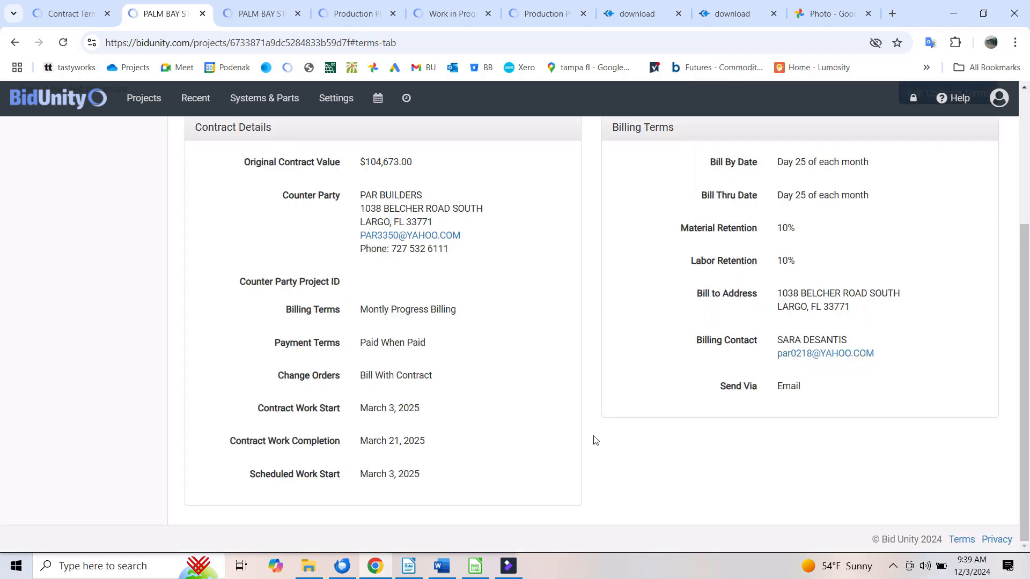
scroll(586, 417, up, 3)
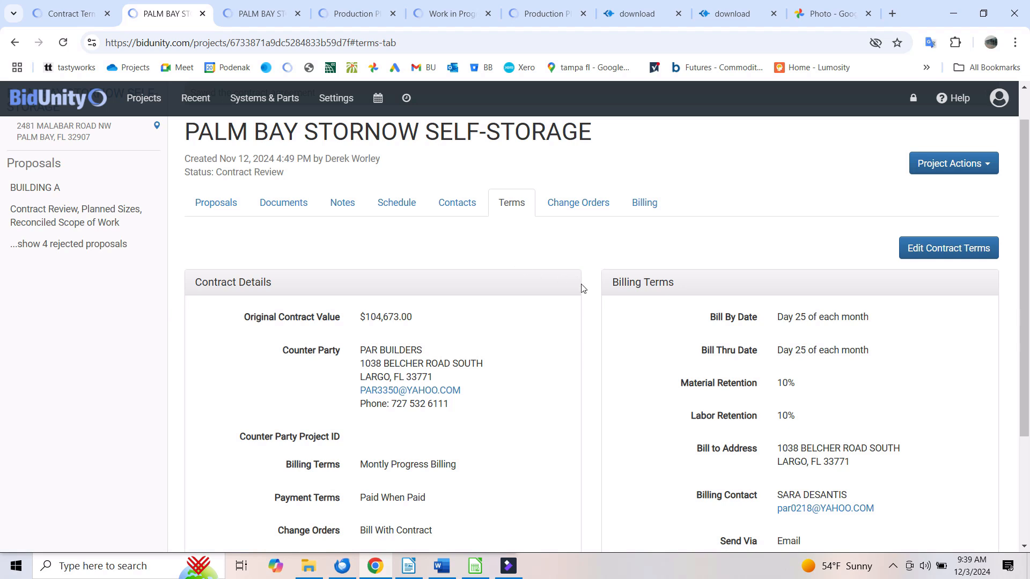
scroll(585, 418, down, 2)
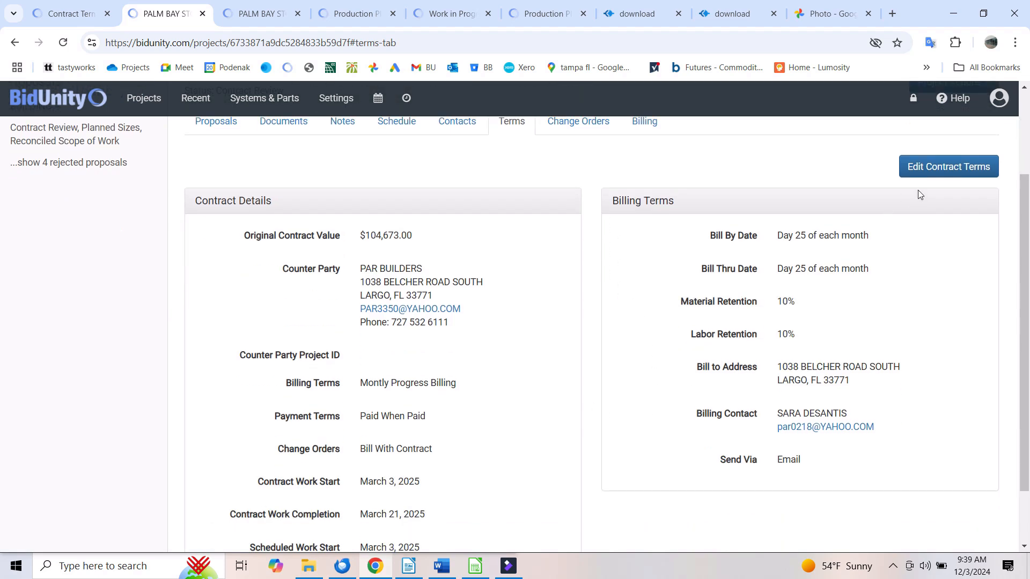
scroll(549, 340, up, 2)
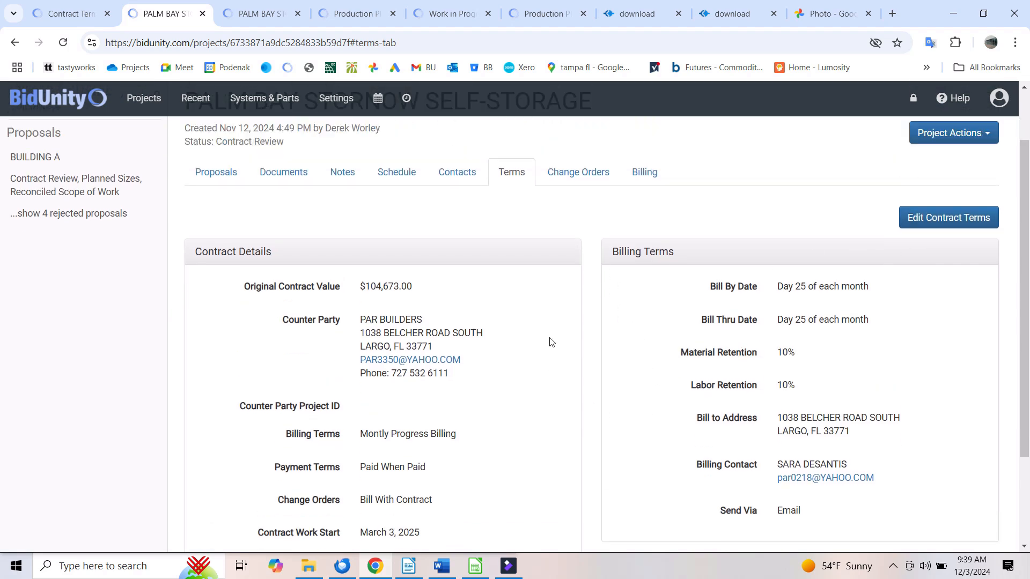
Step: Open the Work in Progress report at bidunity.com/contracts
click(191, 42)
click(194, 41)
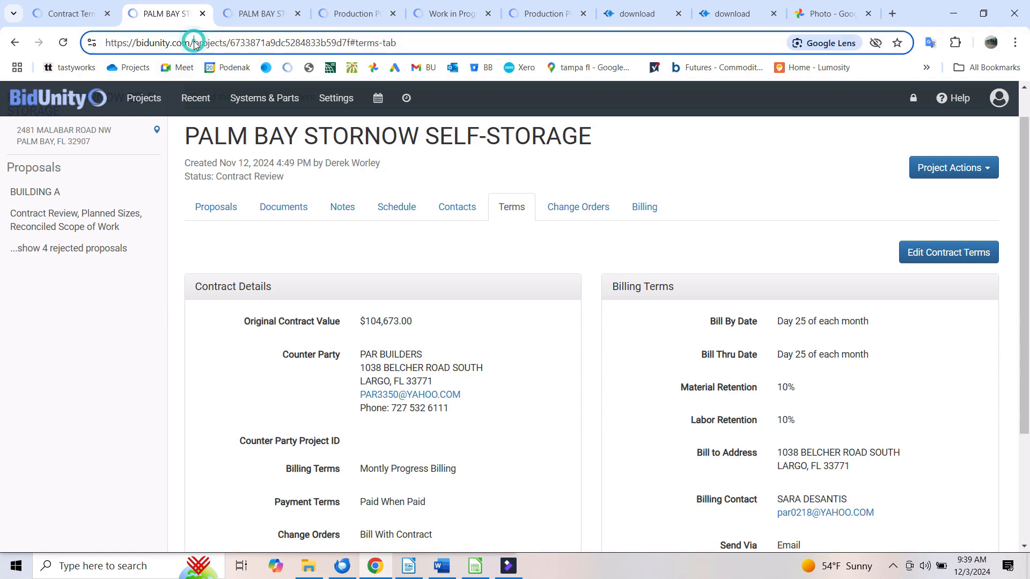
drag(194, 42, 487, 41)
text(con)
key(Return)
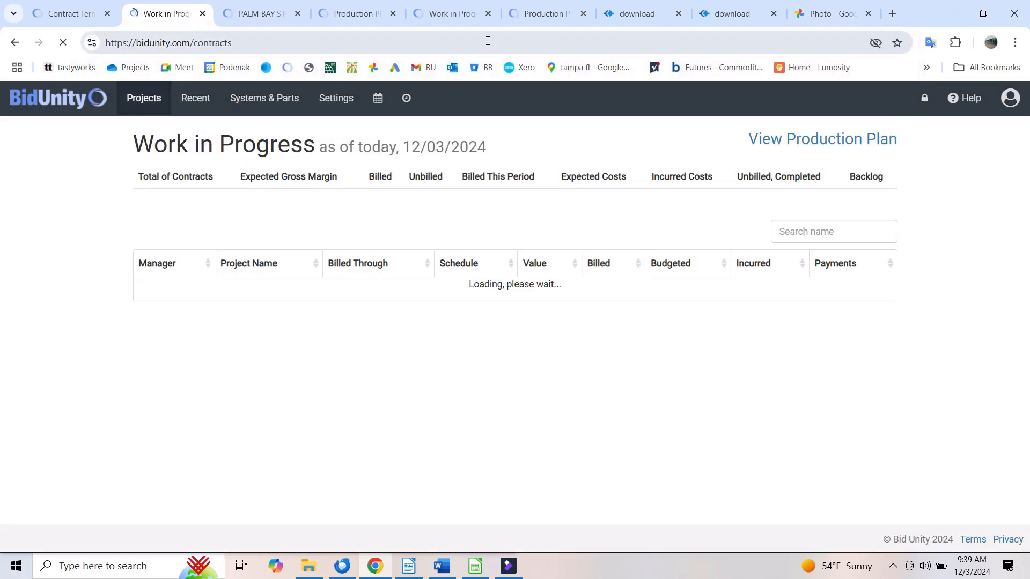
Step: Search the Work in Progress report for projects named "palm"
click(811, 267)
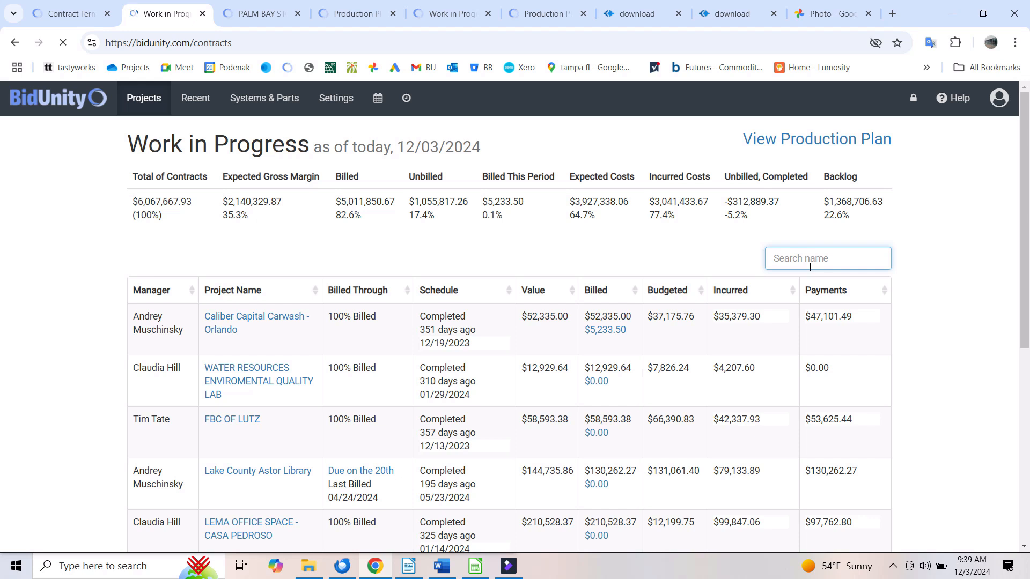
key(alt)
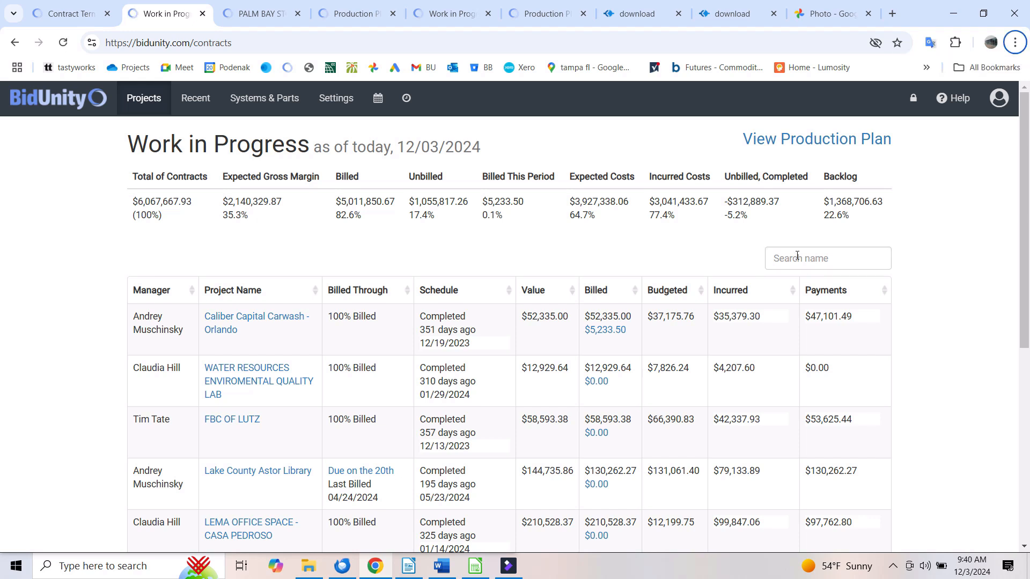
click(817, 261)
text(palm)
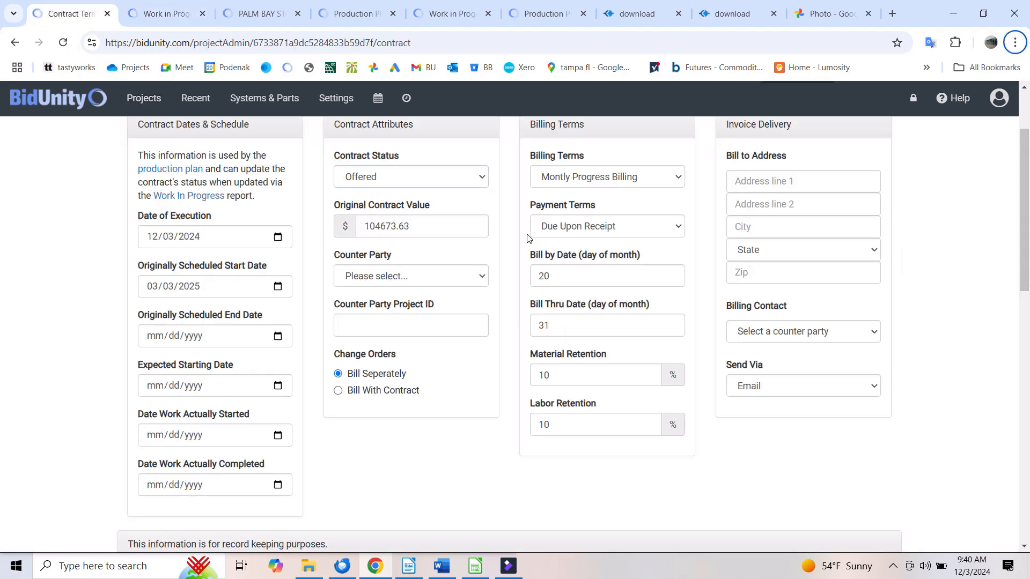
Step: Check the available contract statuses in the contract terms and review the unfiltered project list in the Work in Progress report
click(477, 181)
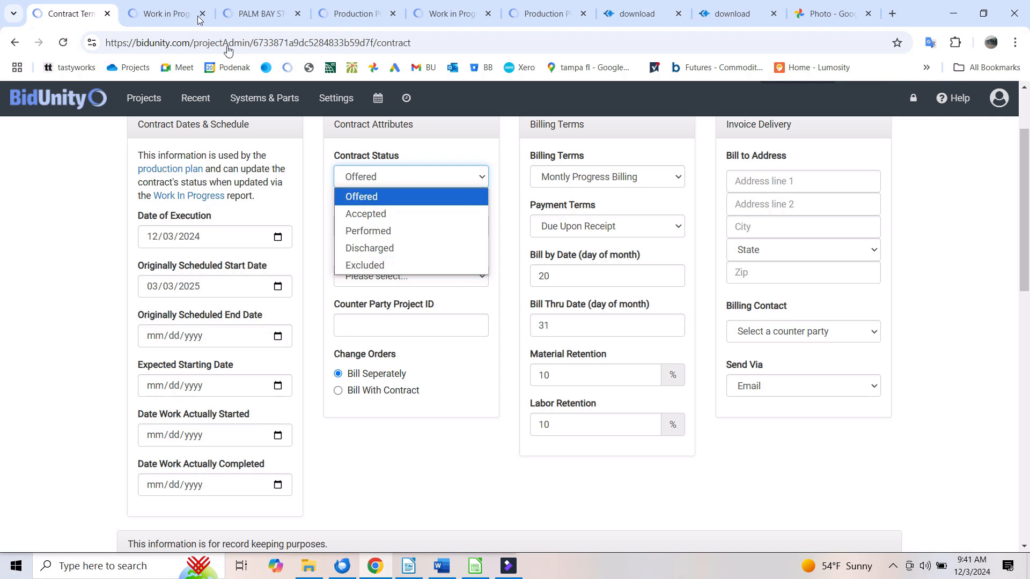
click(156, 14)
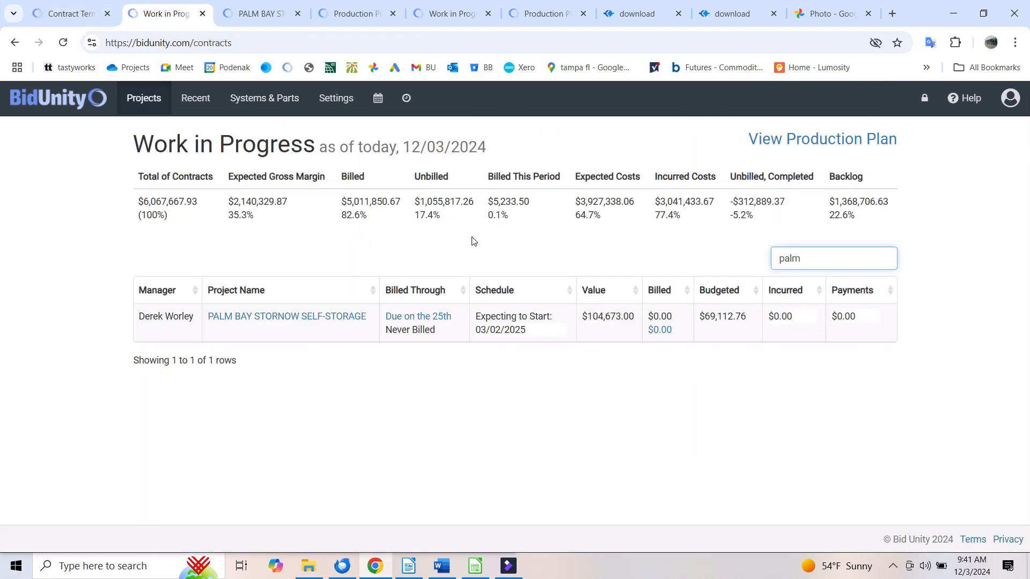
double_click(787, 258)
key(BackSpace)
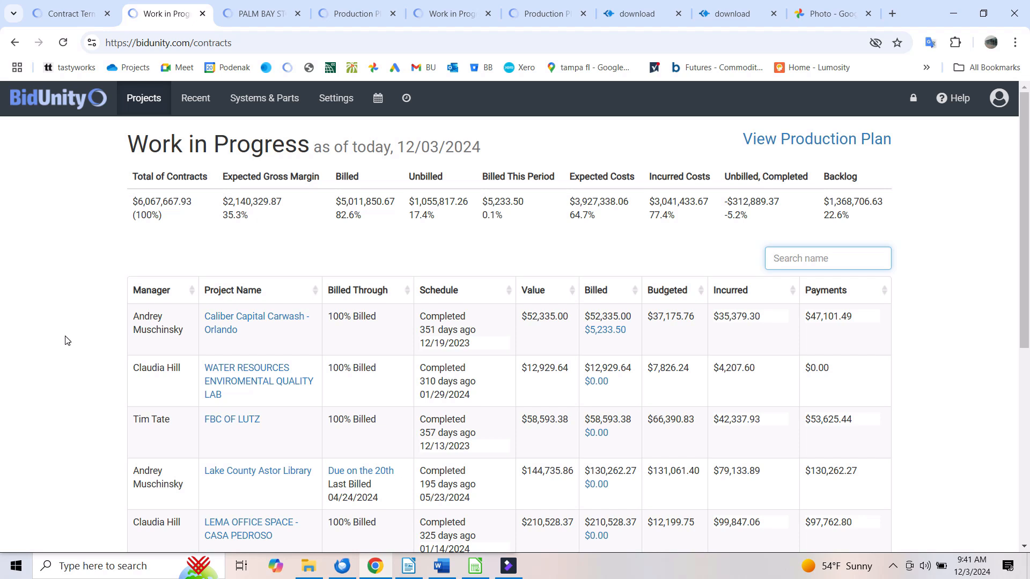
scroll(67, 341, down, 7)
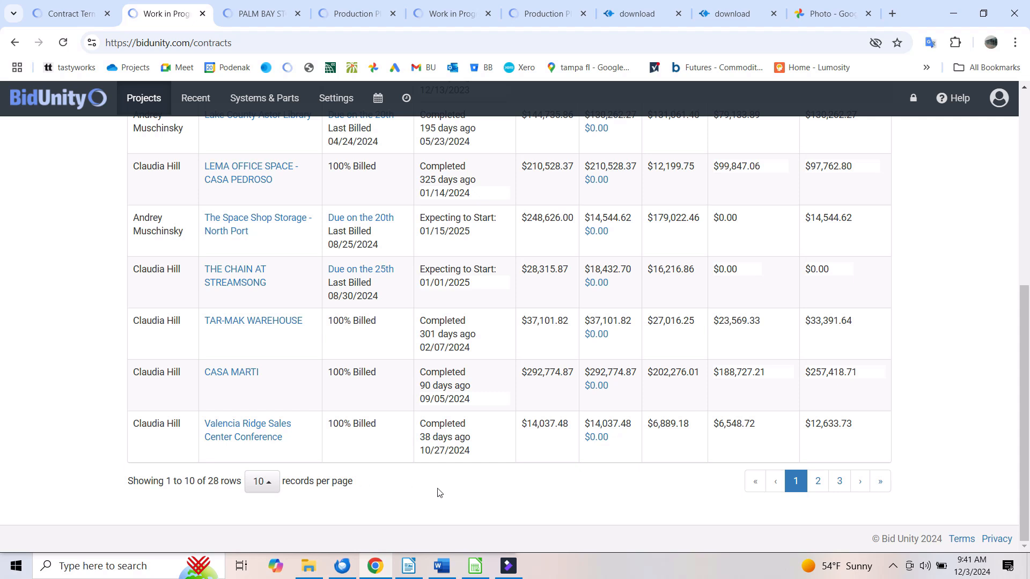
scroll(479, 486, up, 2)
scroll(479, 485, up, 5)
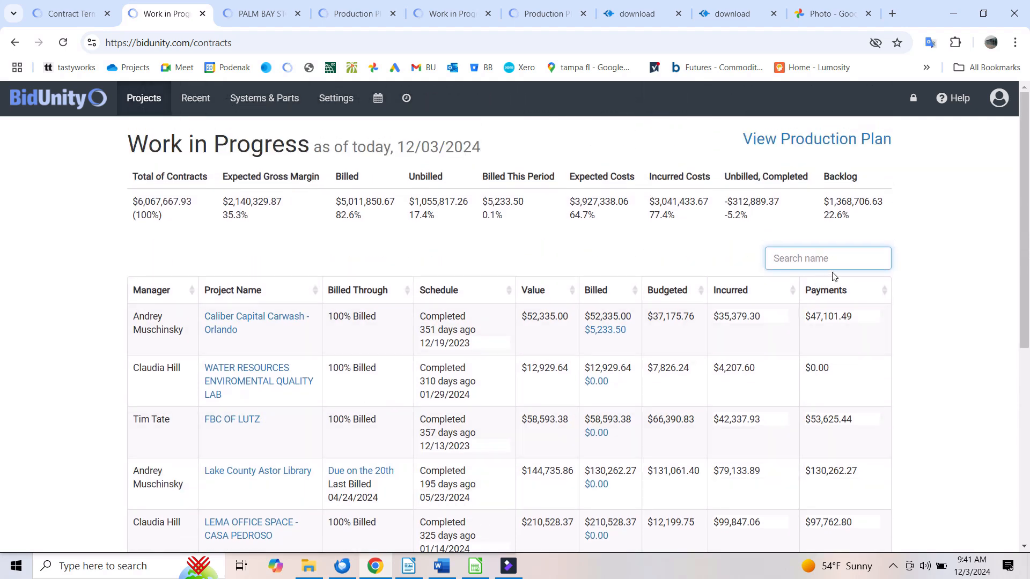
Step: Filter the Work in Progress report by "palm" and update the Palm Bay Stornow Self-Storage expected starting date to 03/04/2025
text(palm)
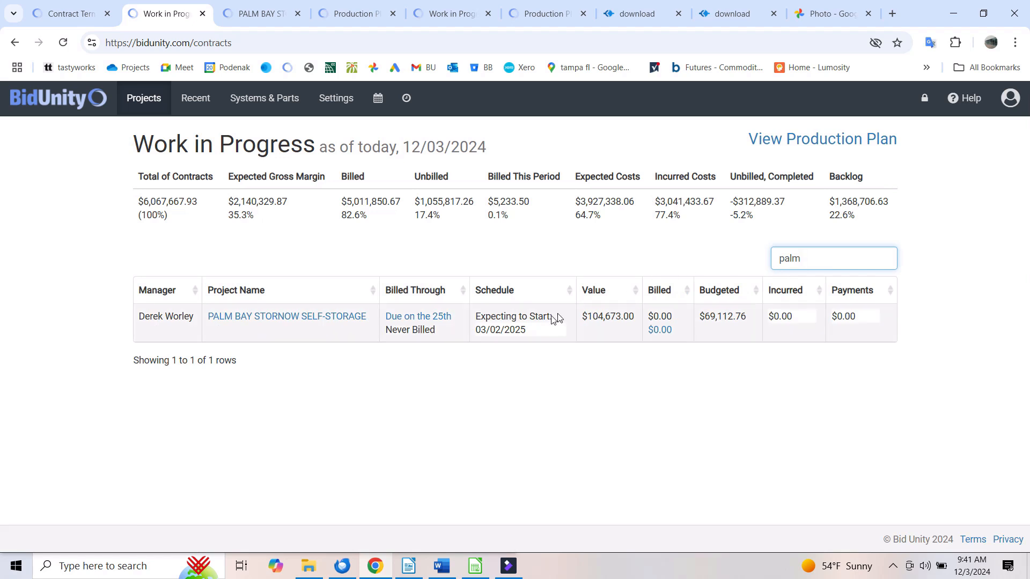
click(504, 328)
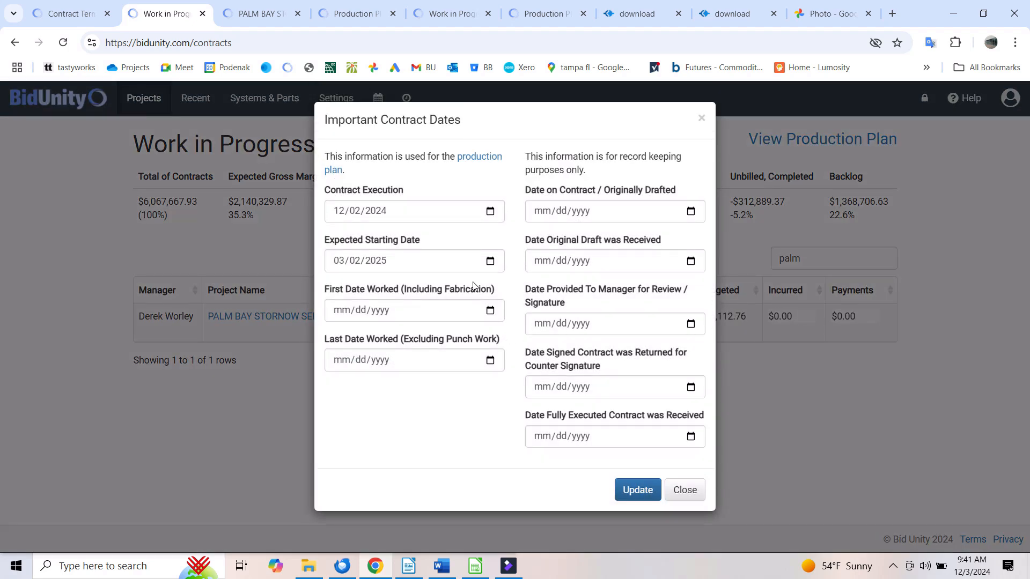
click(382, 266)
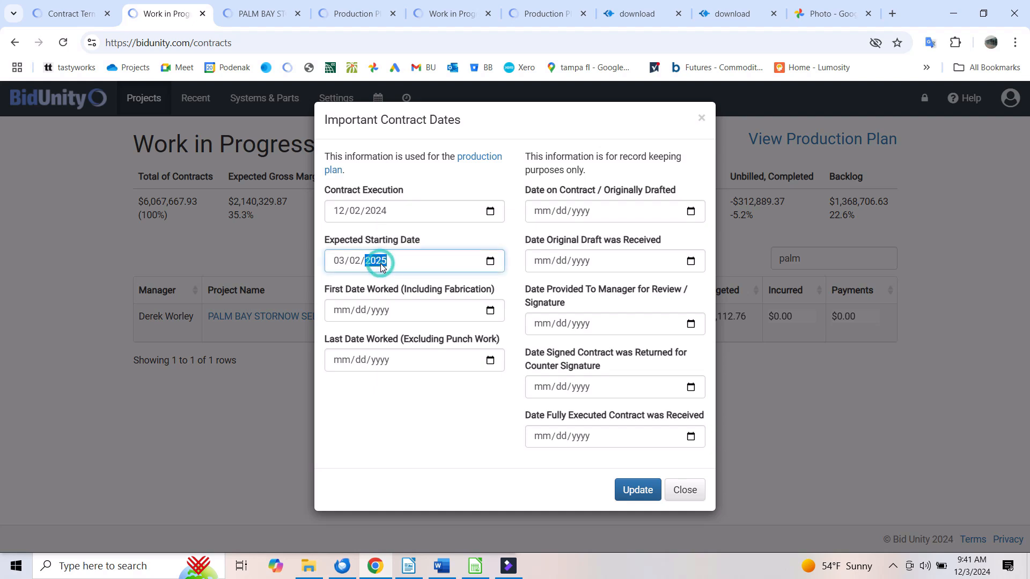
click(490, 261)
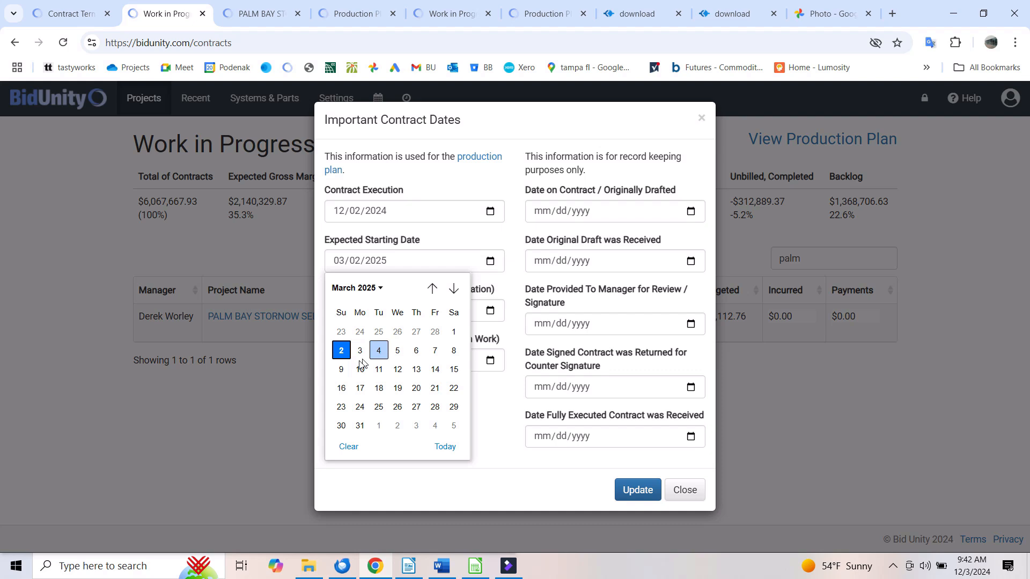
click(378, 351)
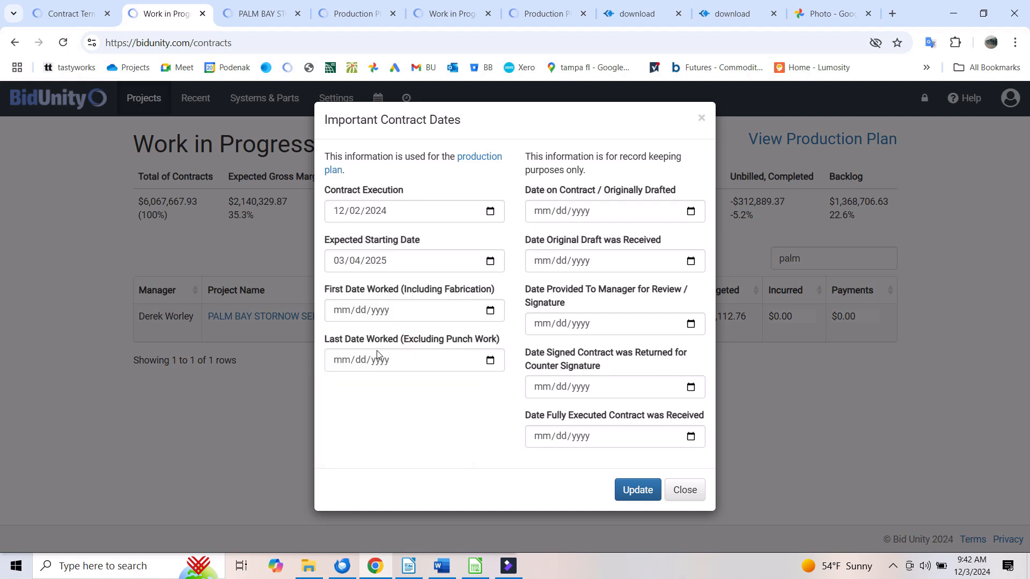
click(635, 491)
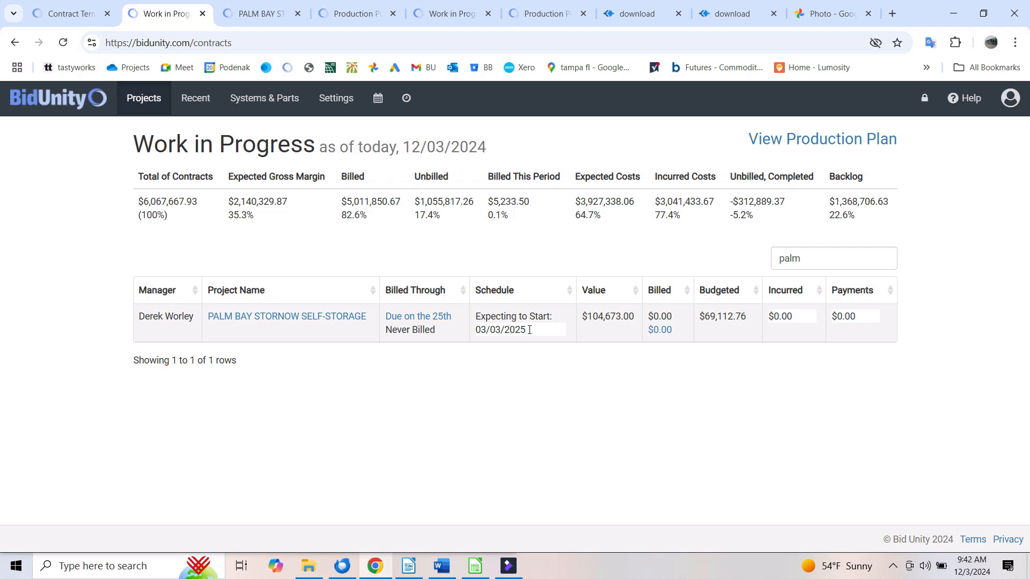
Step: Open the production plan from the Work in Progress report and review the March 2025 forecast
click(817, 134)
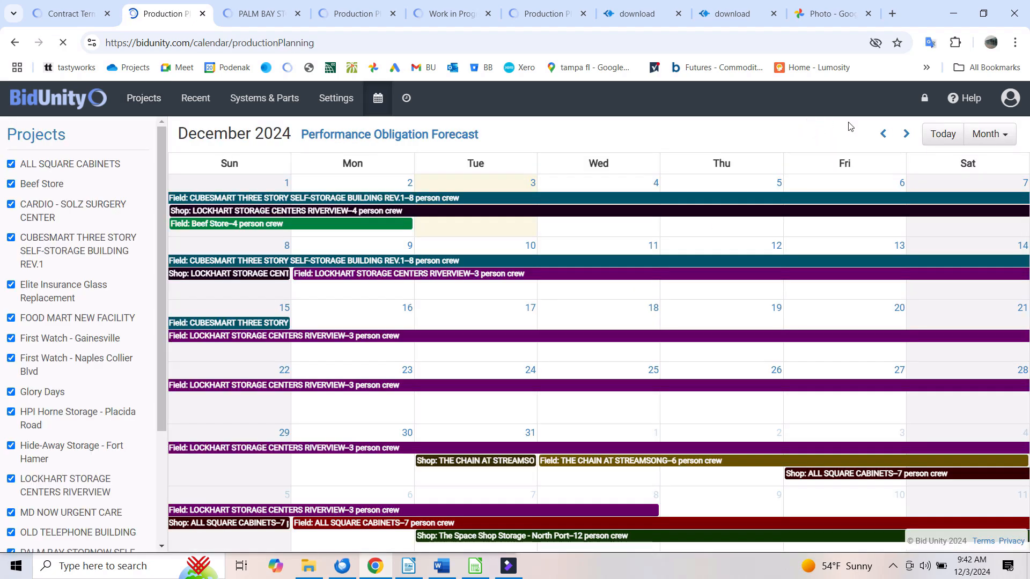
click(905, 134)
click(905, 134)
click(905, 135)
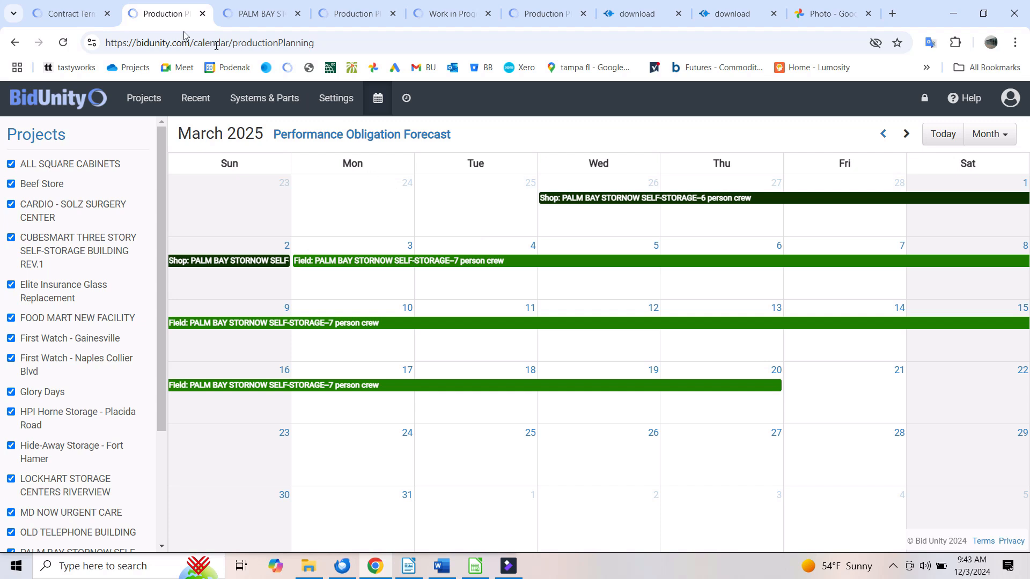
Step: Return to the Palm Bay contract terms form and cancel editing to get back to the project's terms page
click(65, 15)
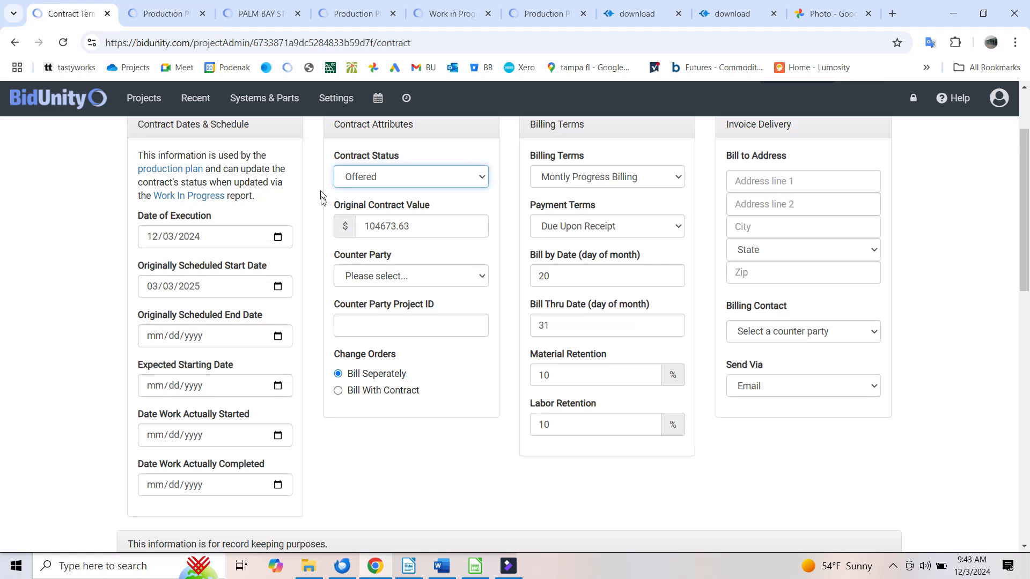
scroll(322, 198, up, 2)
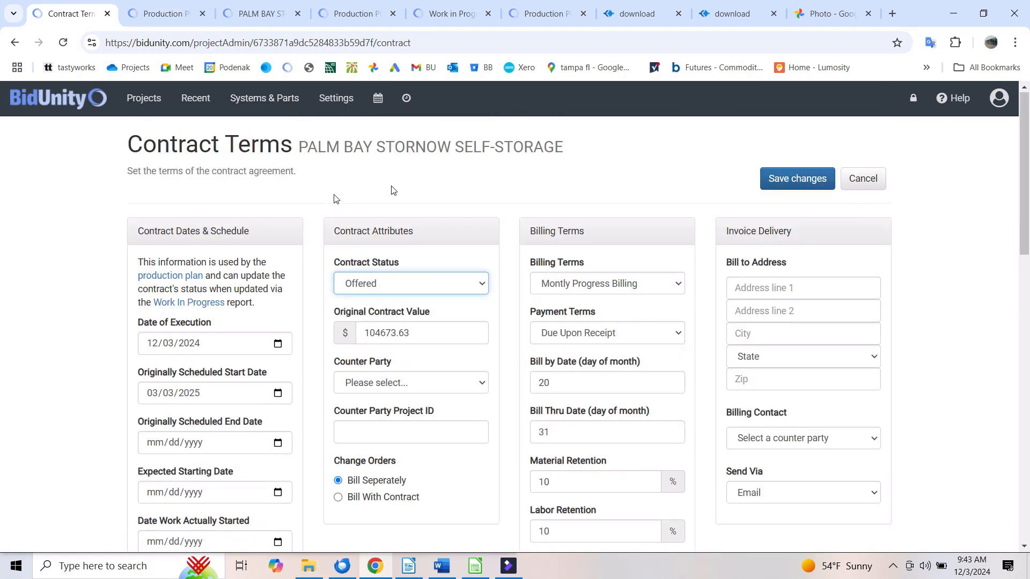
click(859, 183)
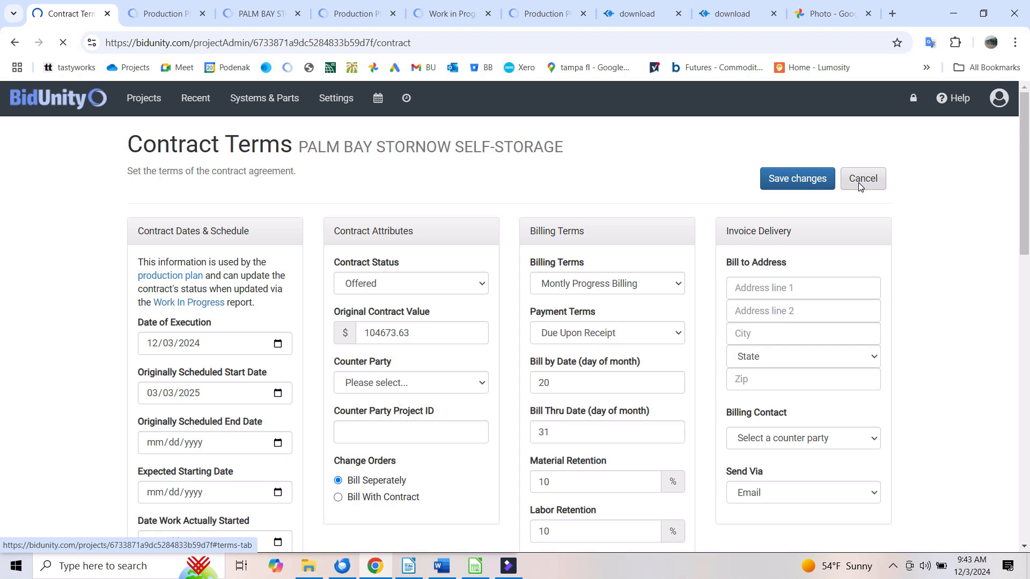
scroll(602, 253, up, 3)
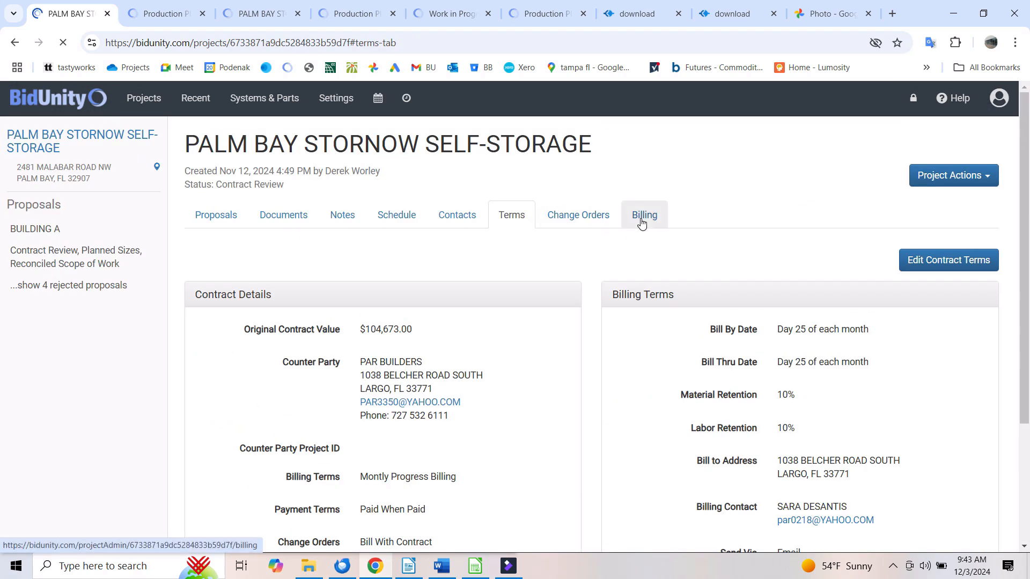